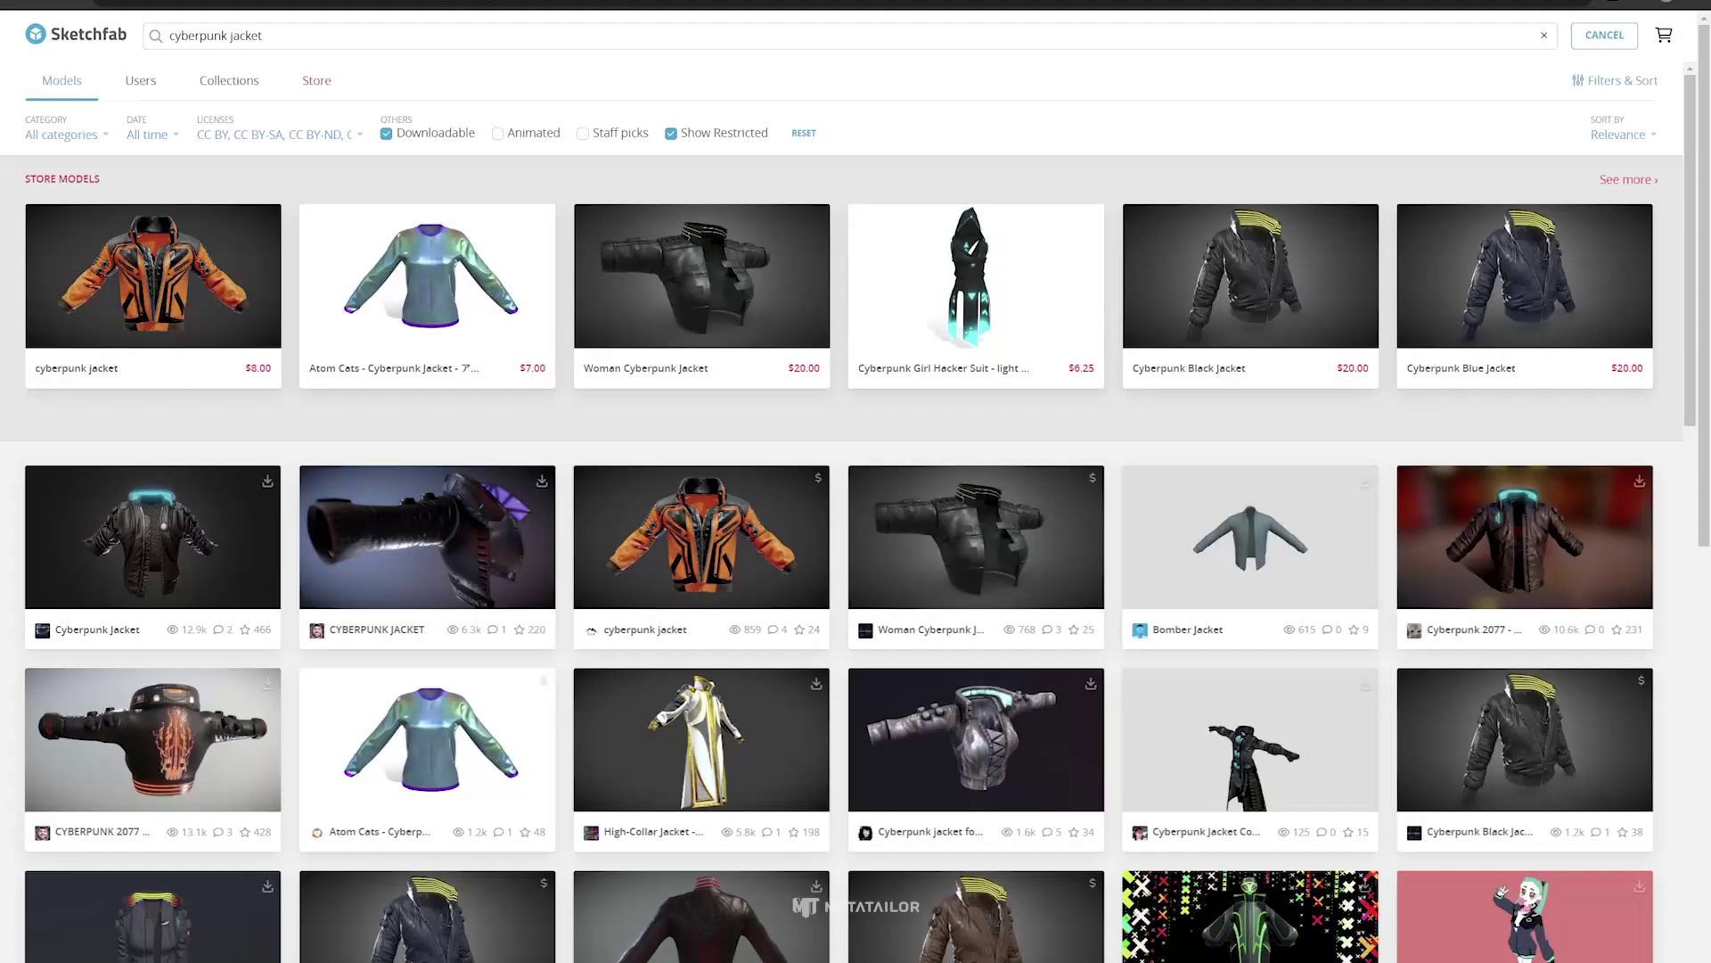
# Step: Open the first downloadable Cyberpunk Jacket model from the Sketchfab search results
pyautogui.click(151, 537)
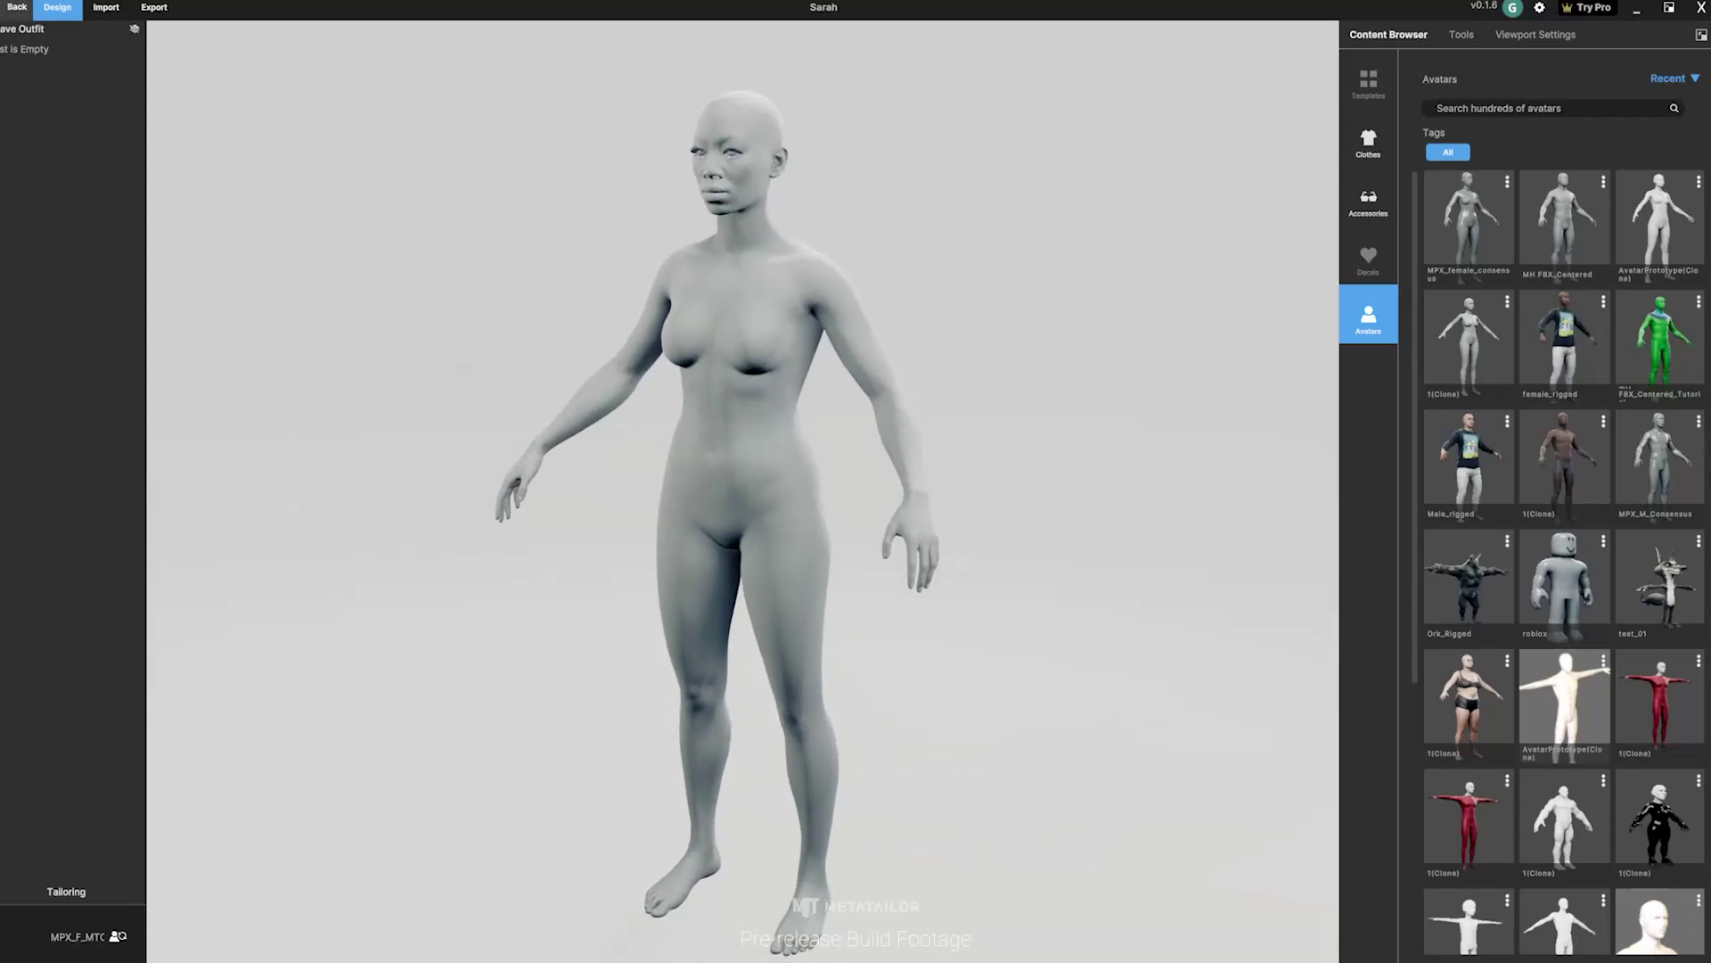
# Step: Switch to MetaTailor, import the Cyberpunk-classic-jacket model as a cloth and check its material list
pyautogui.click(105, 8)
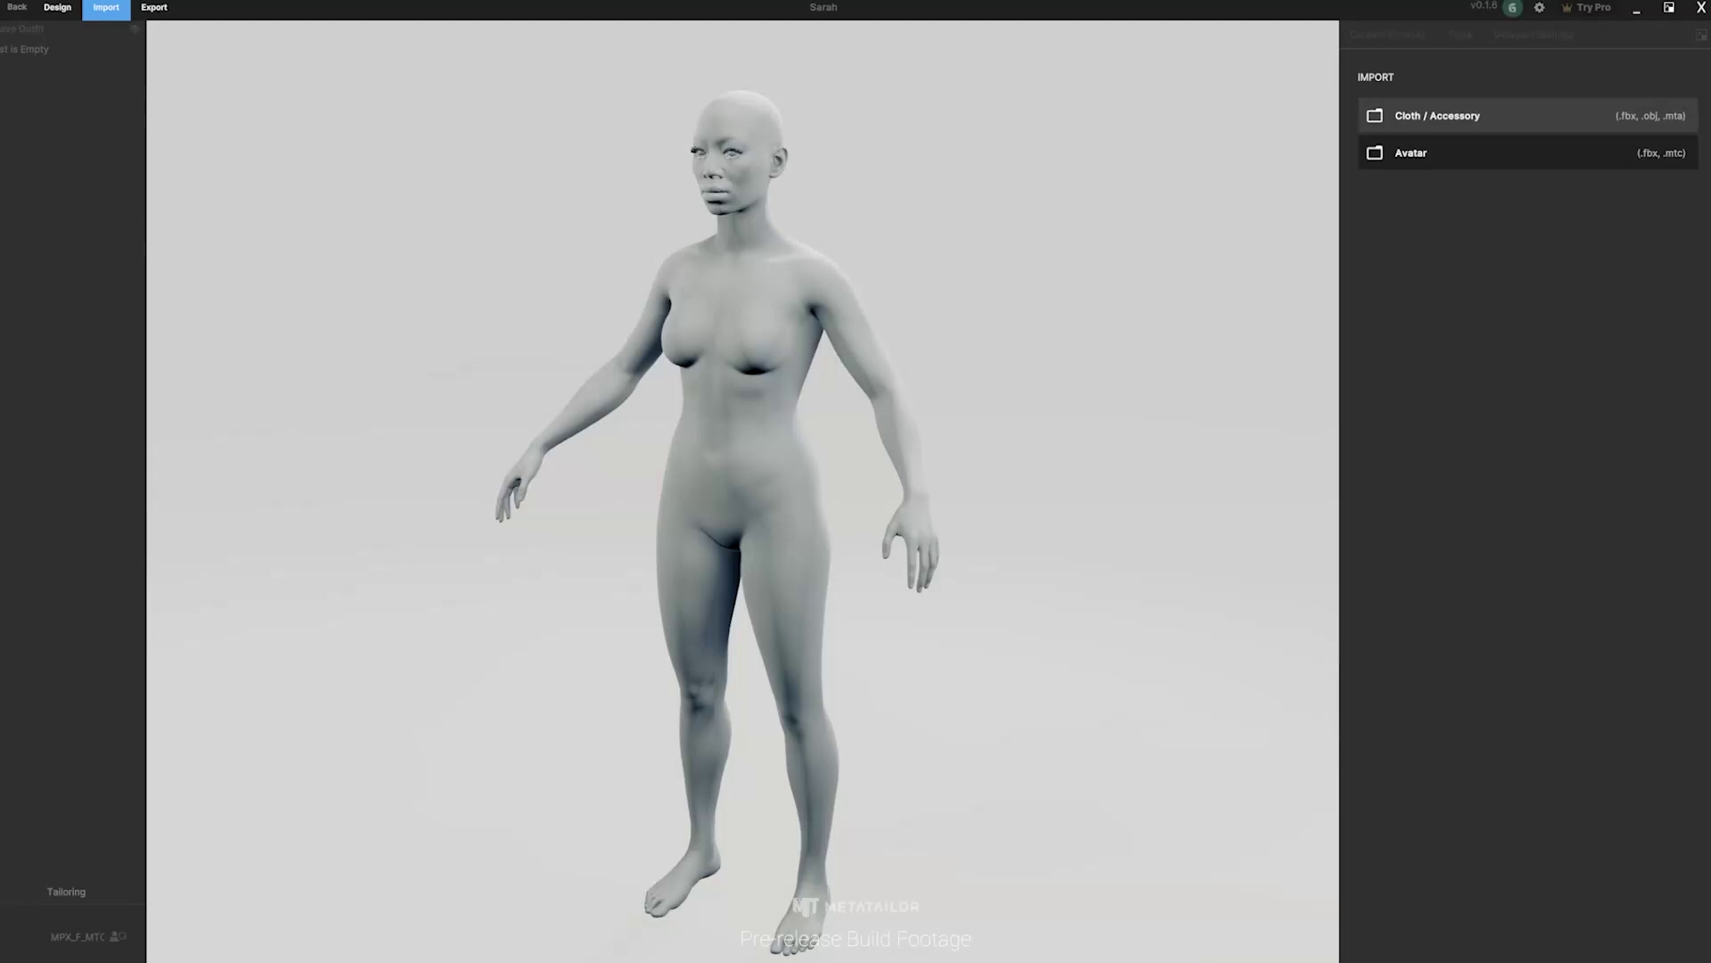
pyautogui.click(1437, 116)
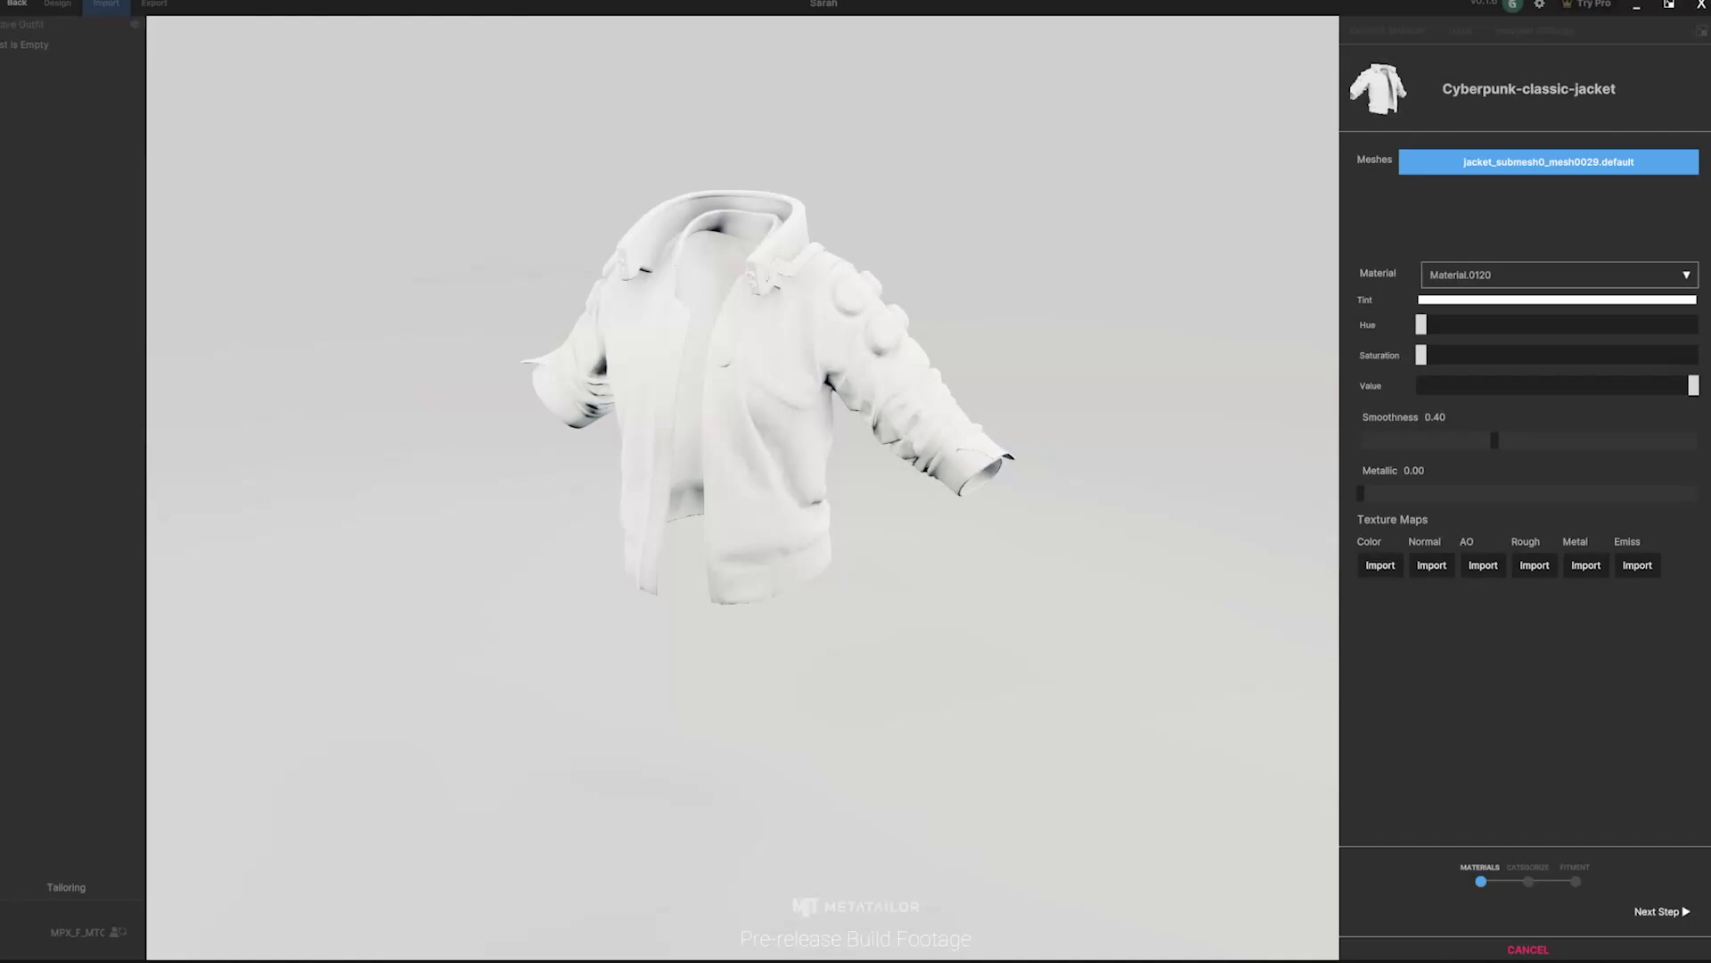
pyautogui.click(1559, 275)
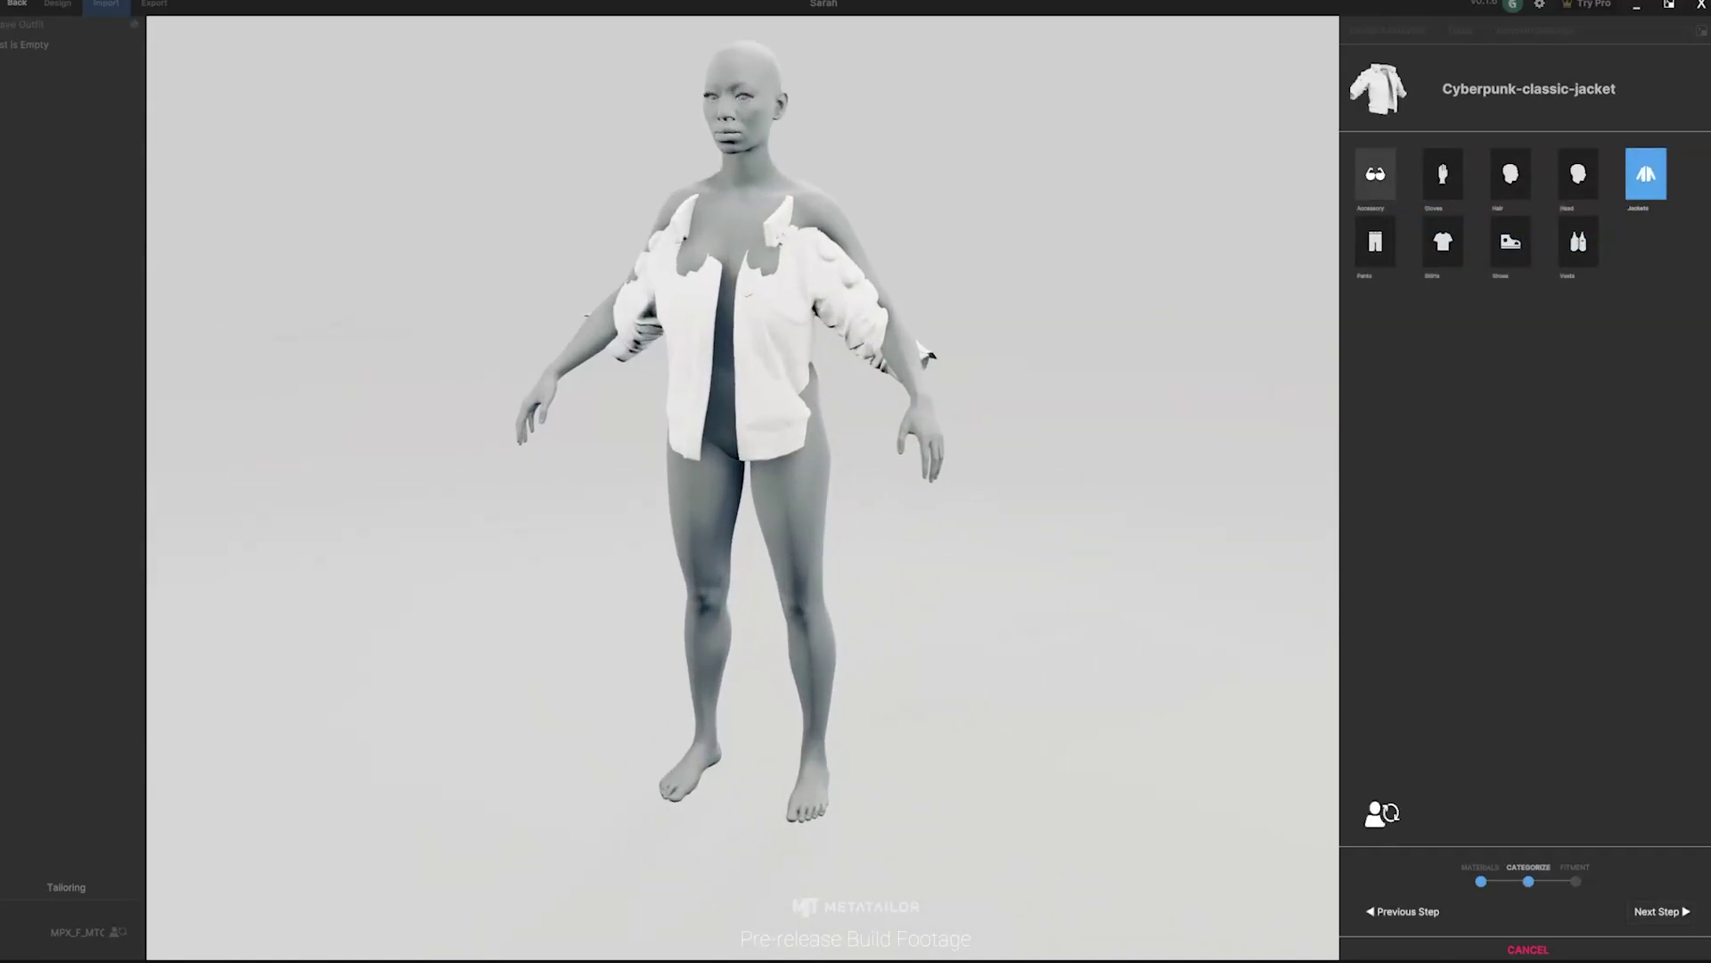
# Step: Try the Pants, Shirts, Shoes, Vests, Gloves and Hair categories on the imported garment
pyautogui.click(1375, 240)
pyautogui.click(1442, 241)
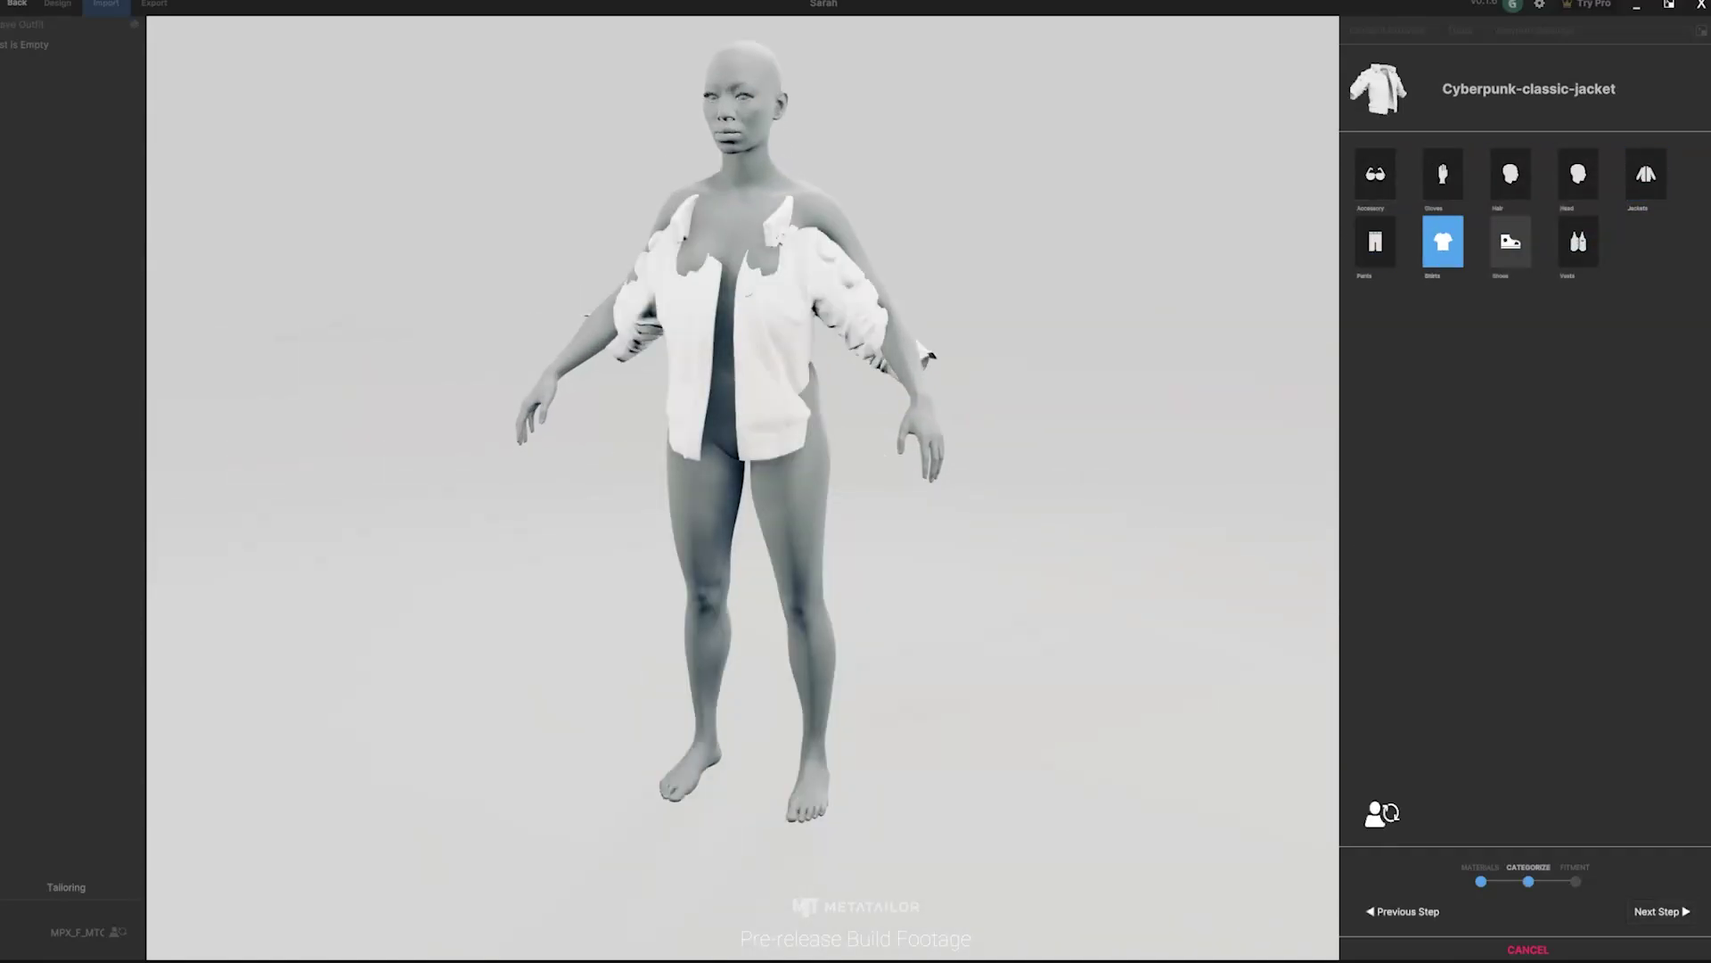
pyautogui.click(1510, 241)
pyautogui.click(1578, 241)
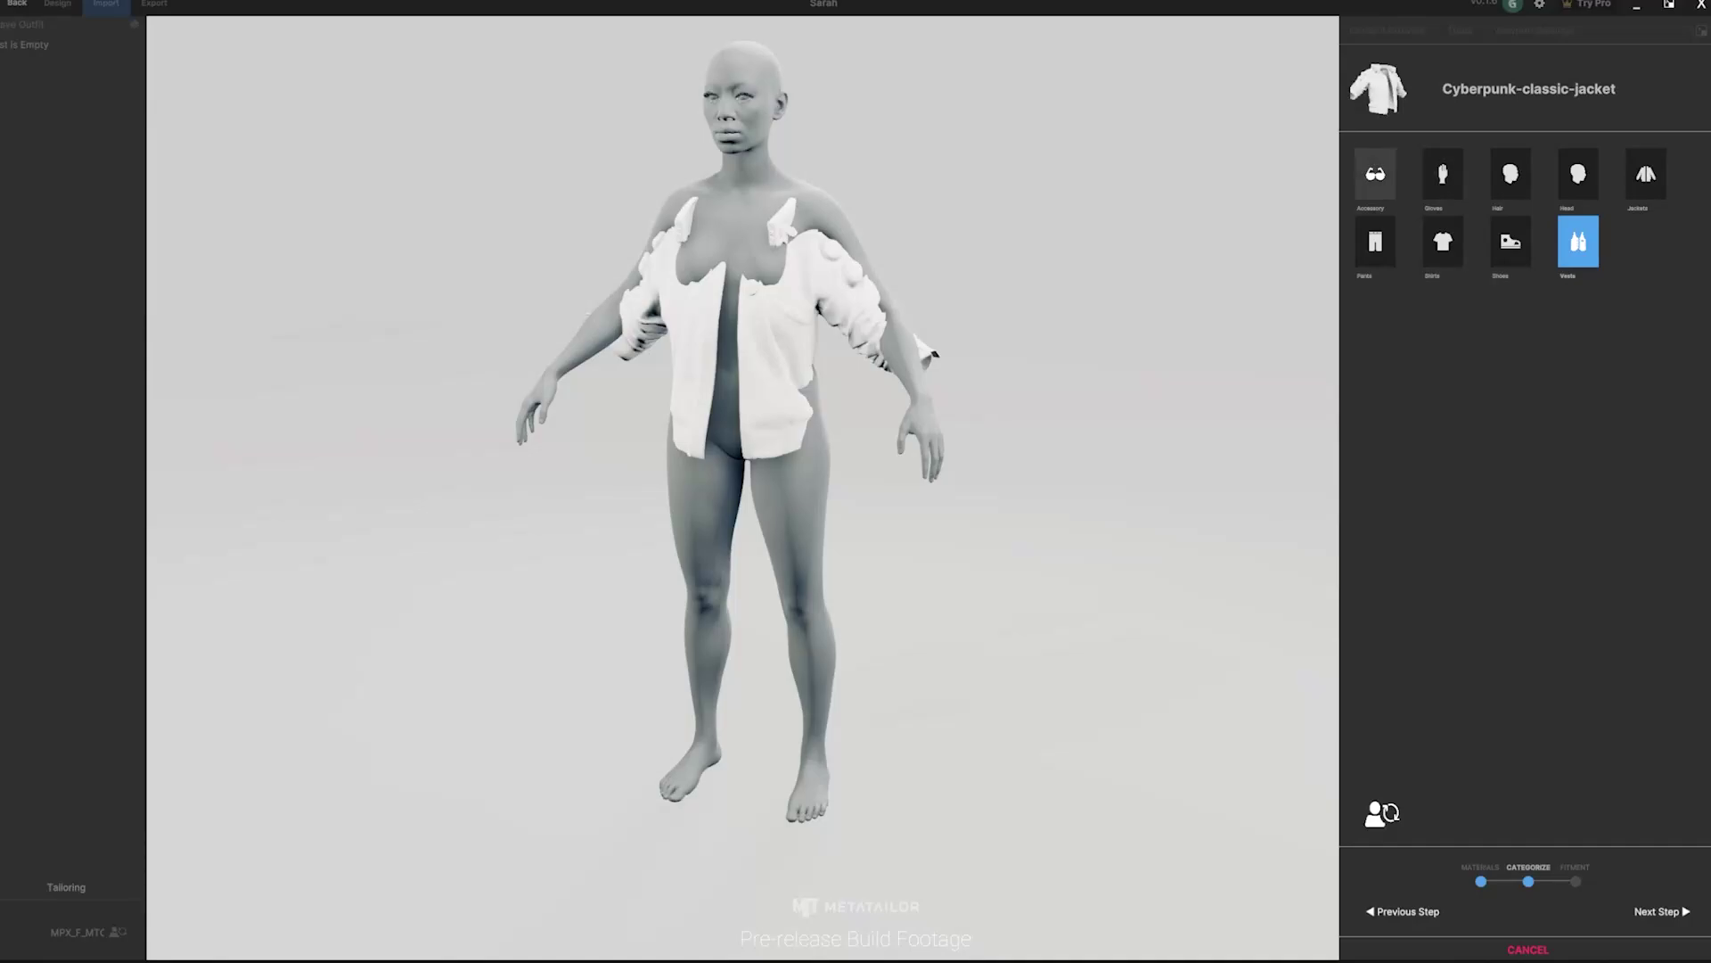
pyautogui.click(1442, 174)
pyautogui.click(1510, 174)
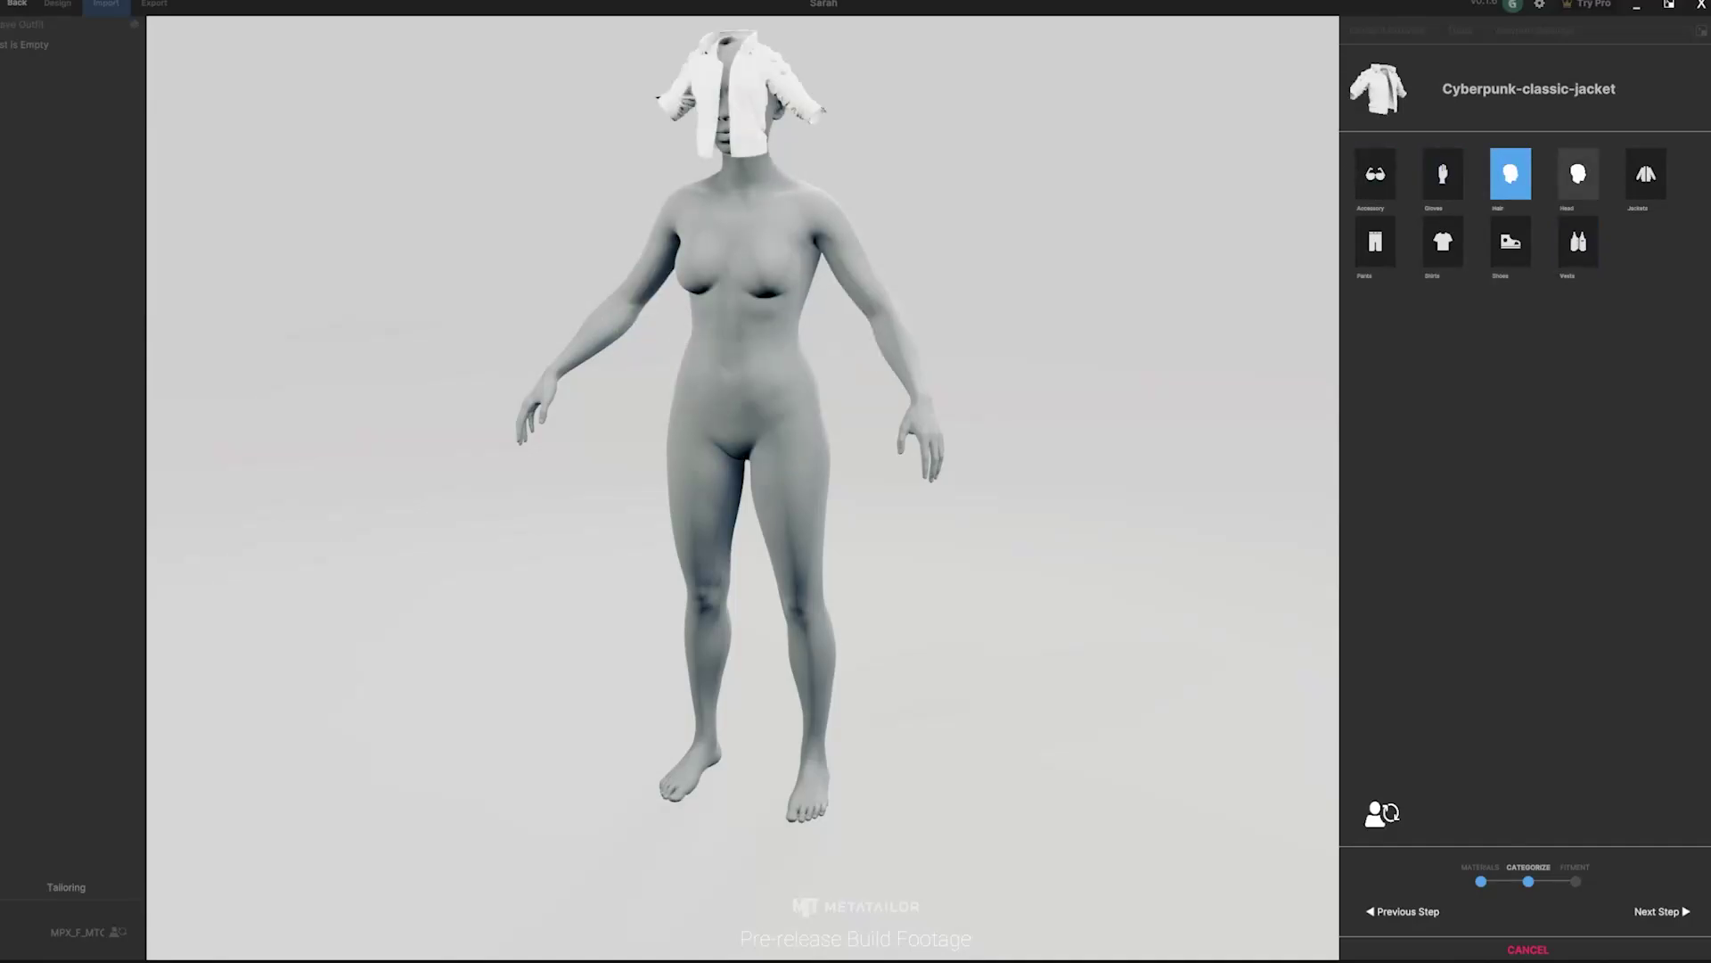
# Step: Categorize the imported garment as Jackets and continue to the fitment stage
pyautogui.click(1646, 174)
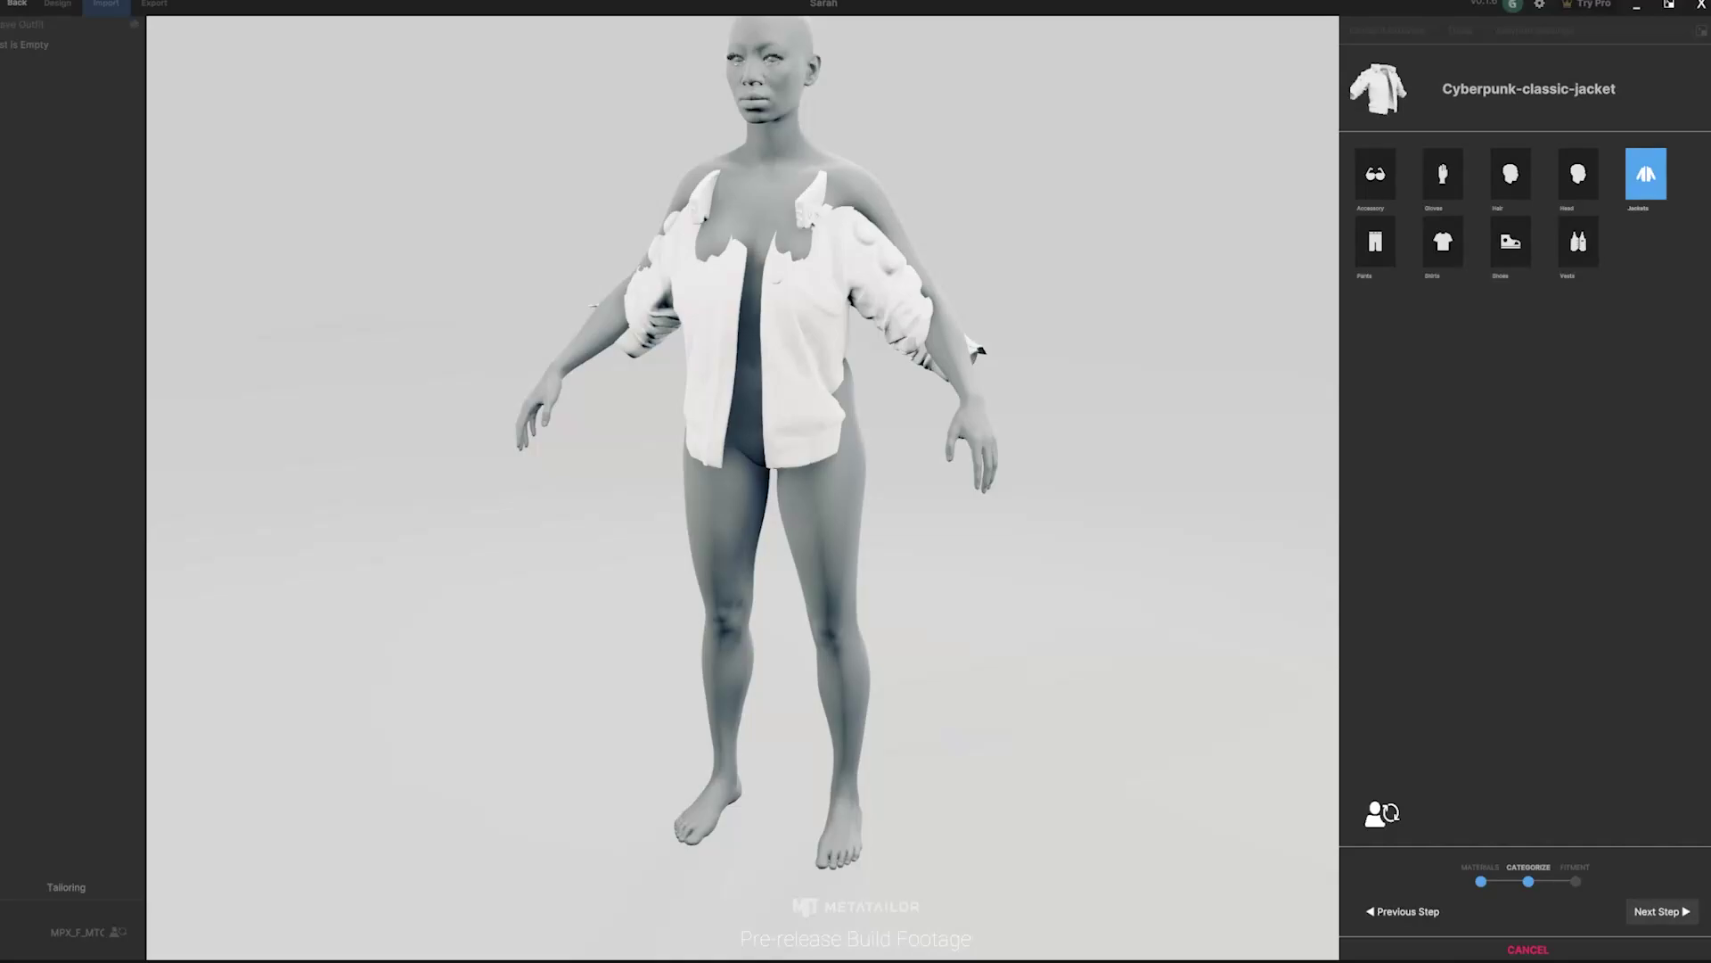
pyautogui.click(1662, 911)
# Step: Move the jacket up and slightly backward on the avatar's torso, and confirm the placement
pyautogui.press('w')
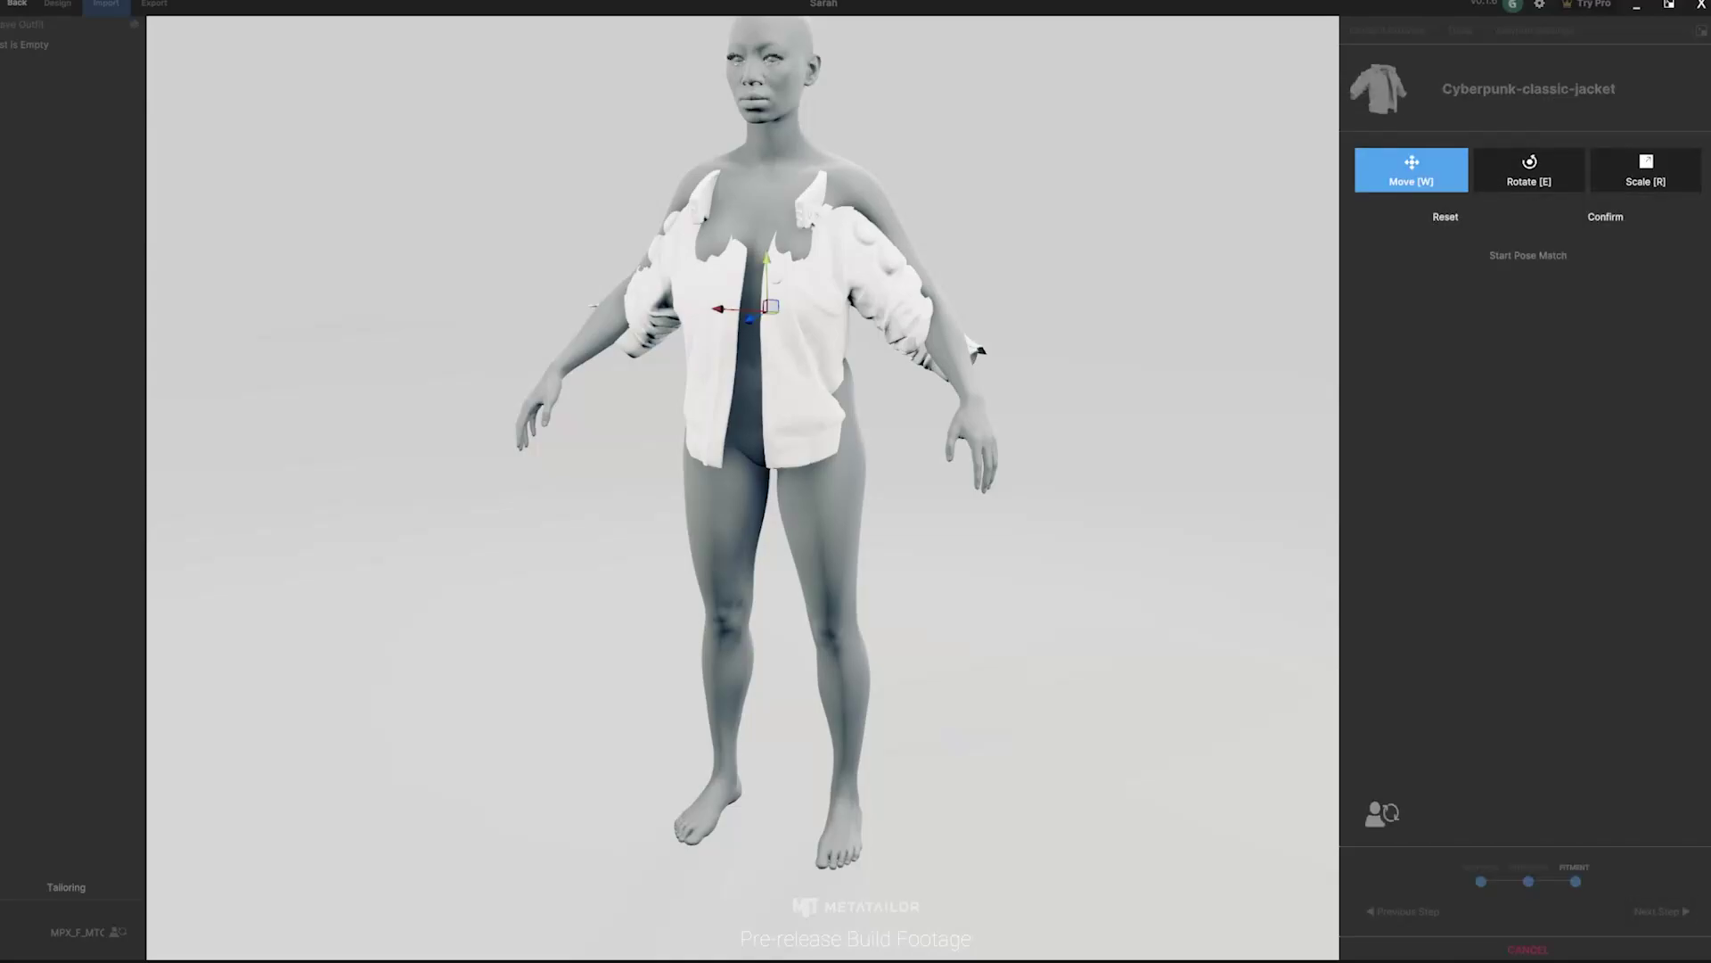
pyautogui.moveTo(766, 258); pyautogui.dragTo(768, 230)
pyautogui.moveTo(768, 229); pyautogui.dragTo(624, 233, button='middle')
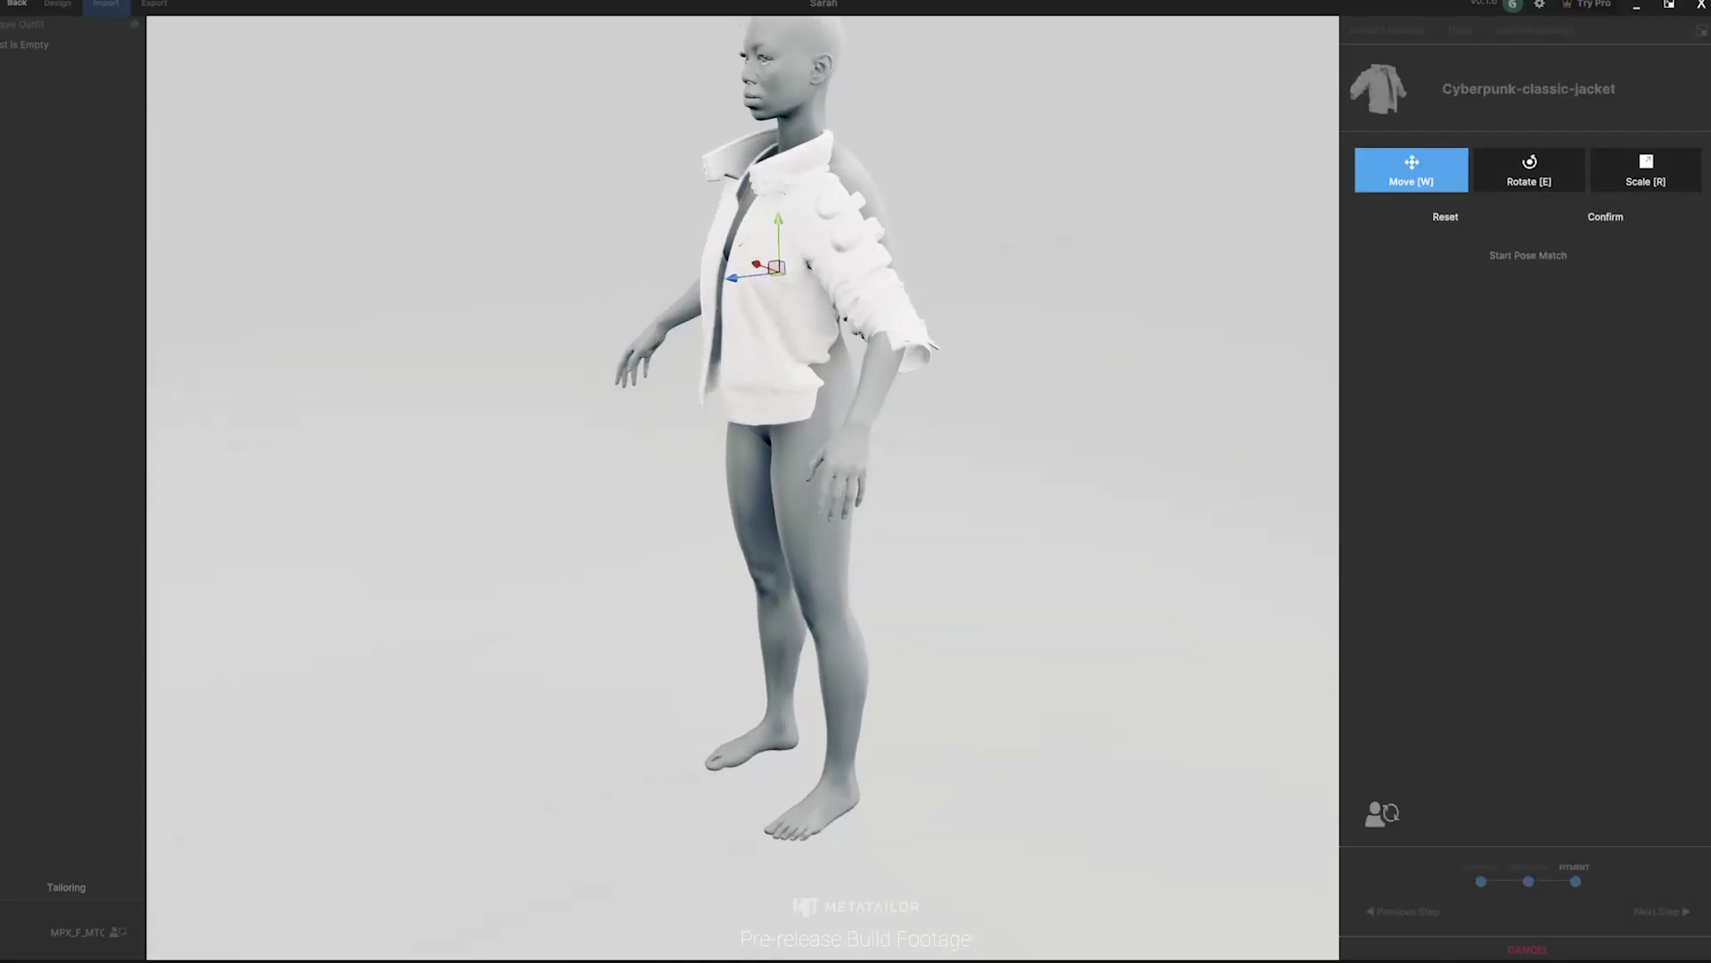
pyautogui.moveTo(740, 276); pyautogui.dragTo(759, 274)
pyautogui.moveTo(758, 274); pyautogui.dragTo(695, 274, button='middle')
pyautogui.scroll(3, 864, 491)
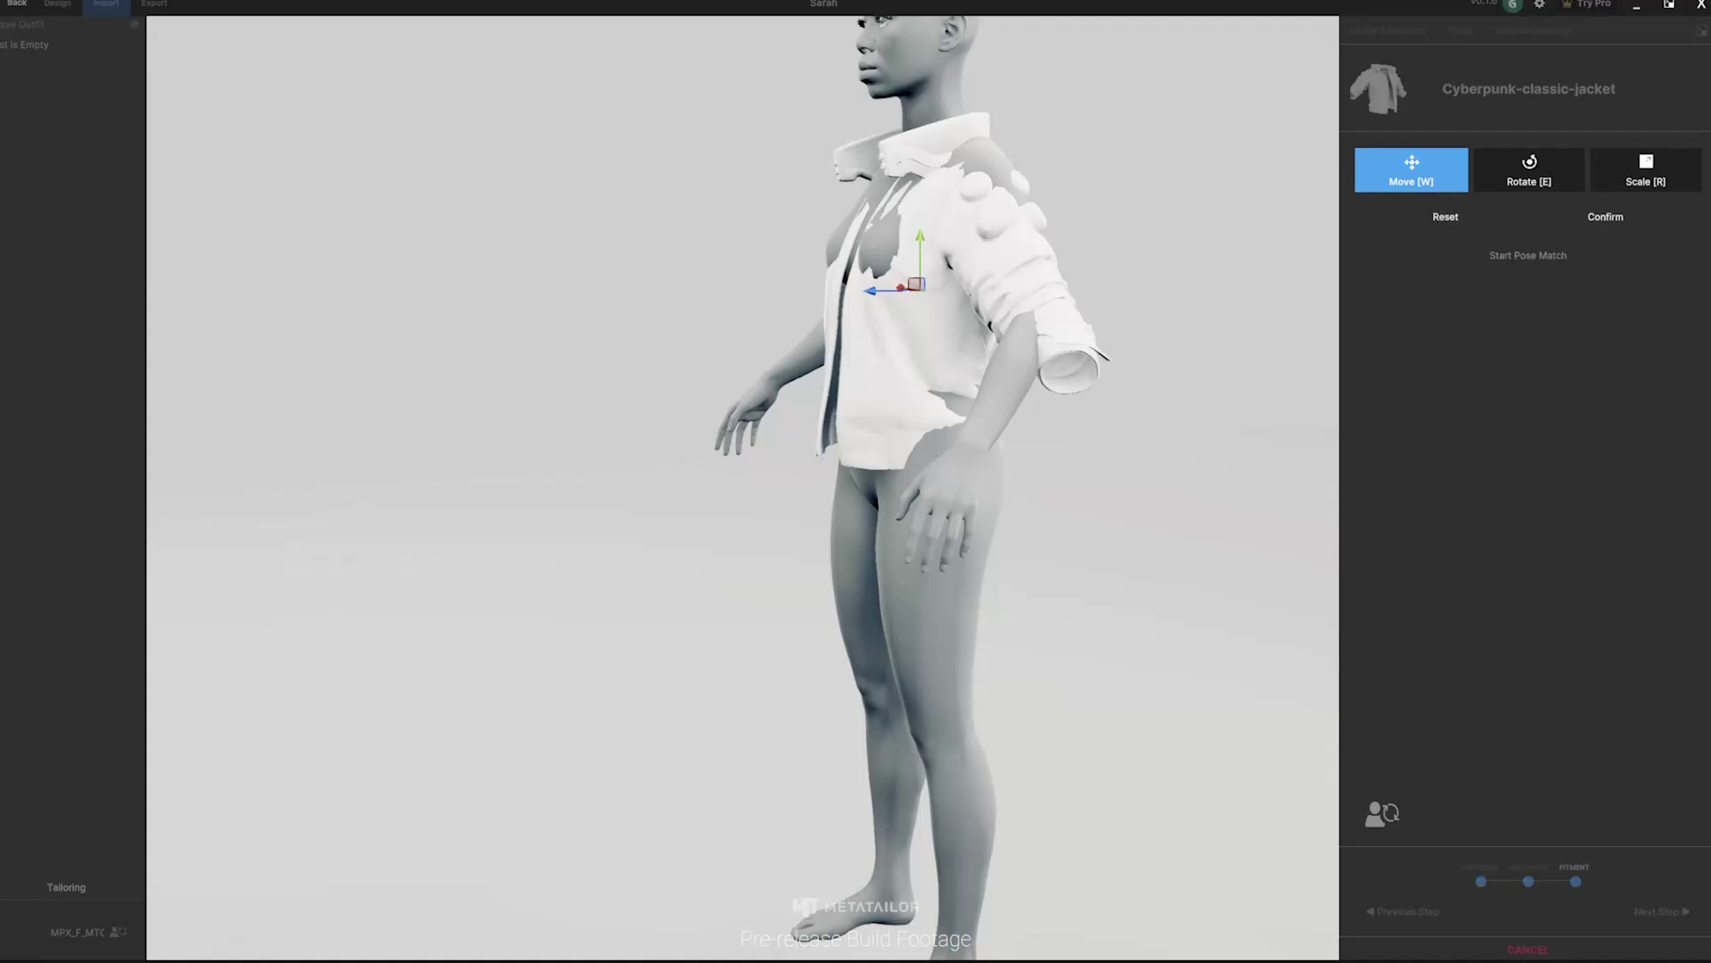
pyautogui.click(1604, 217)
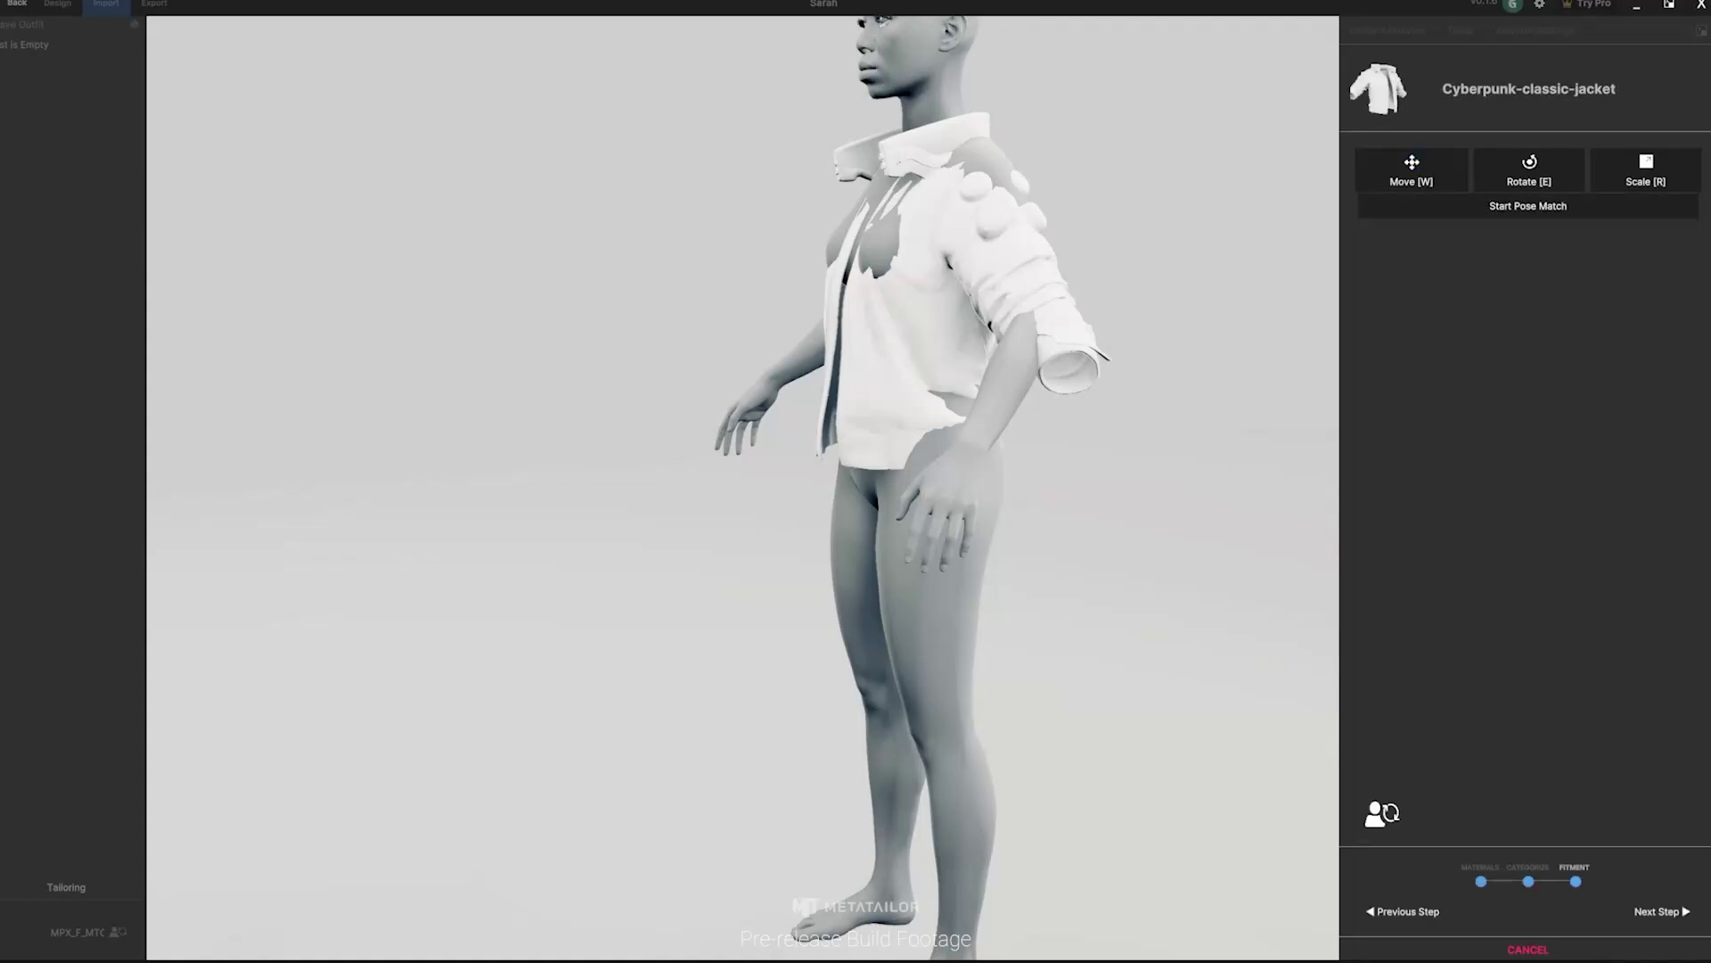
# Step: Pose match the avatar with Mirror X by moving its wrists outward so the arms follow the sleeves, and confirm the pose
pyautogui.click(1527, 206)
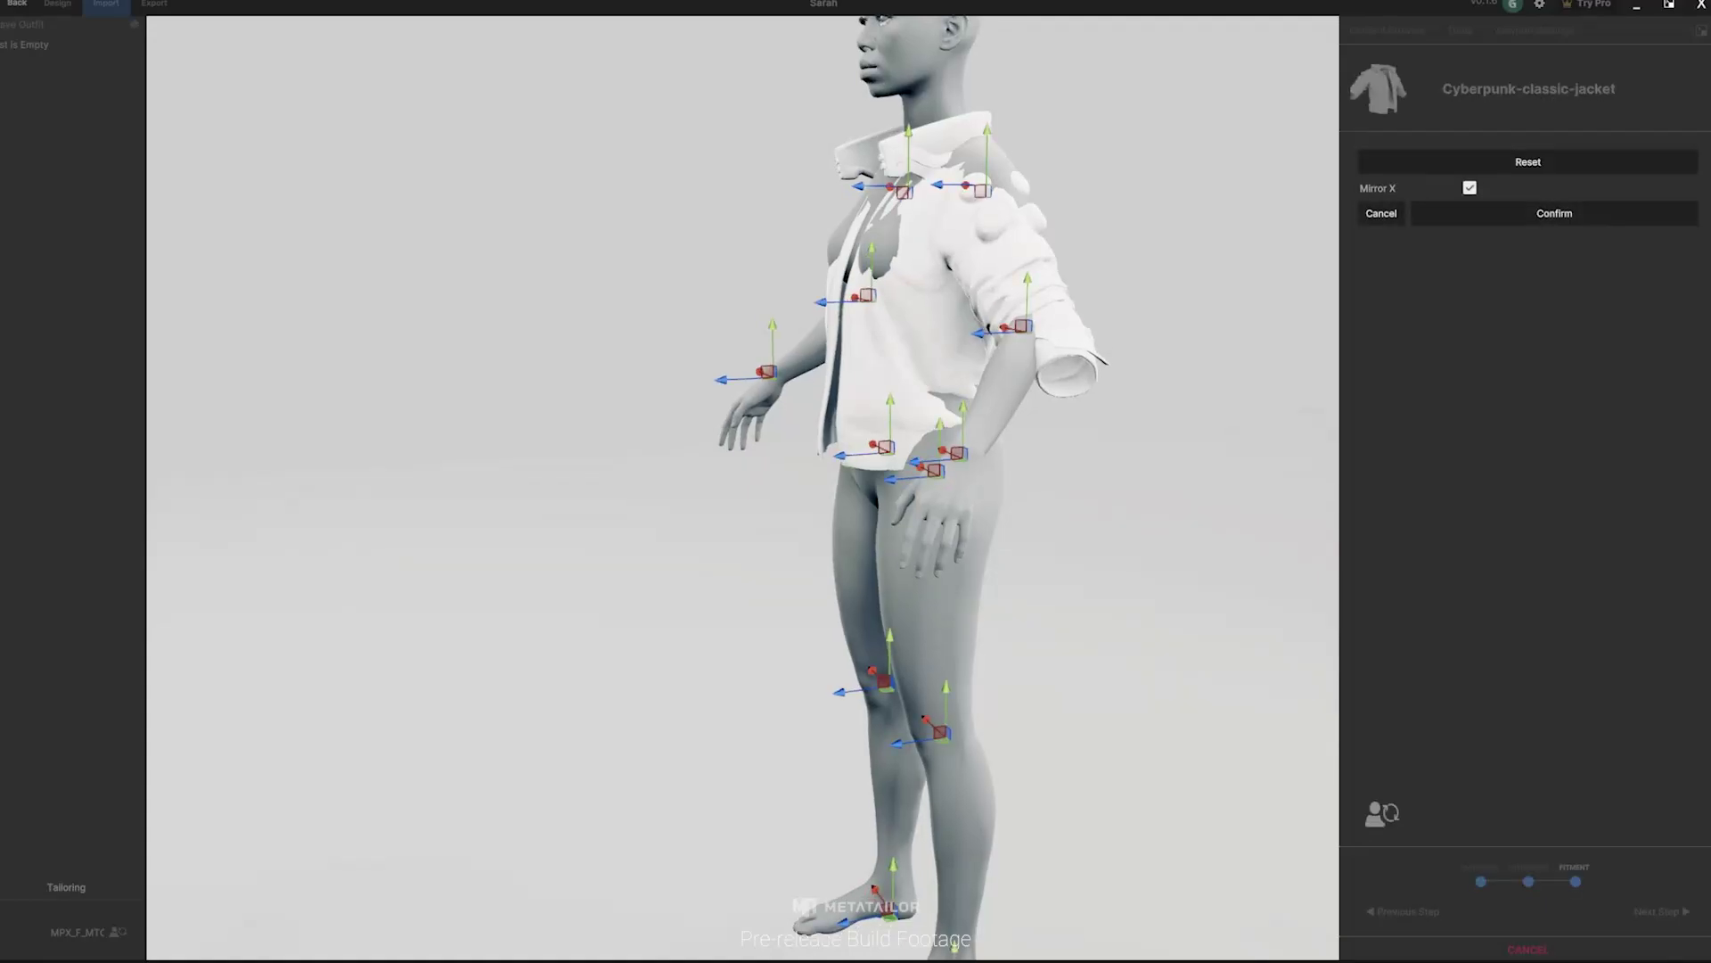
pyautogui.moveTo(696, 357); pyautogui.dragTo(642, 392, button='middle')
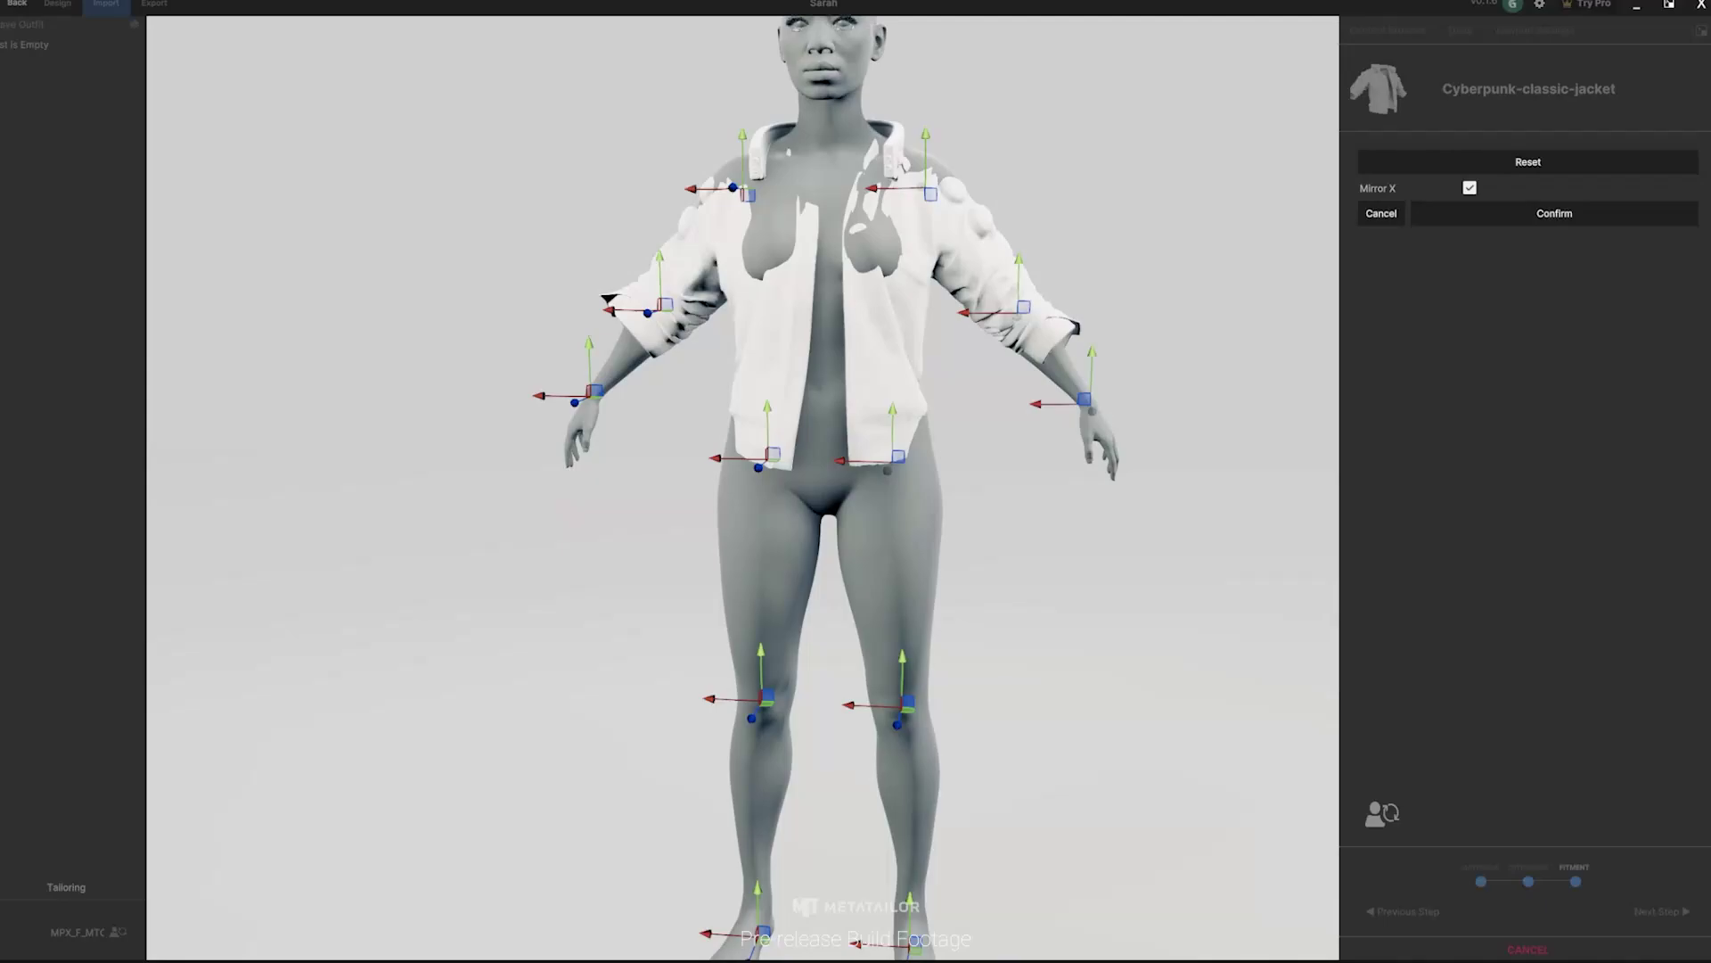
pyautogui.moveTo(1096, 400); pyautogui.dragTo(1141, 393)
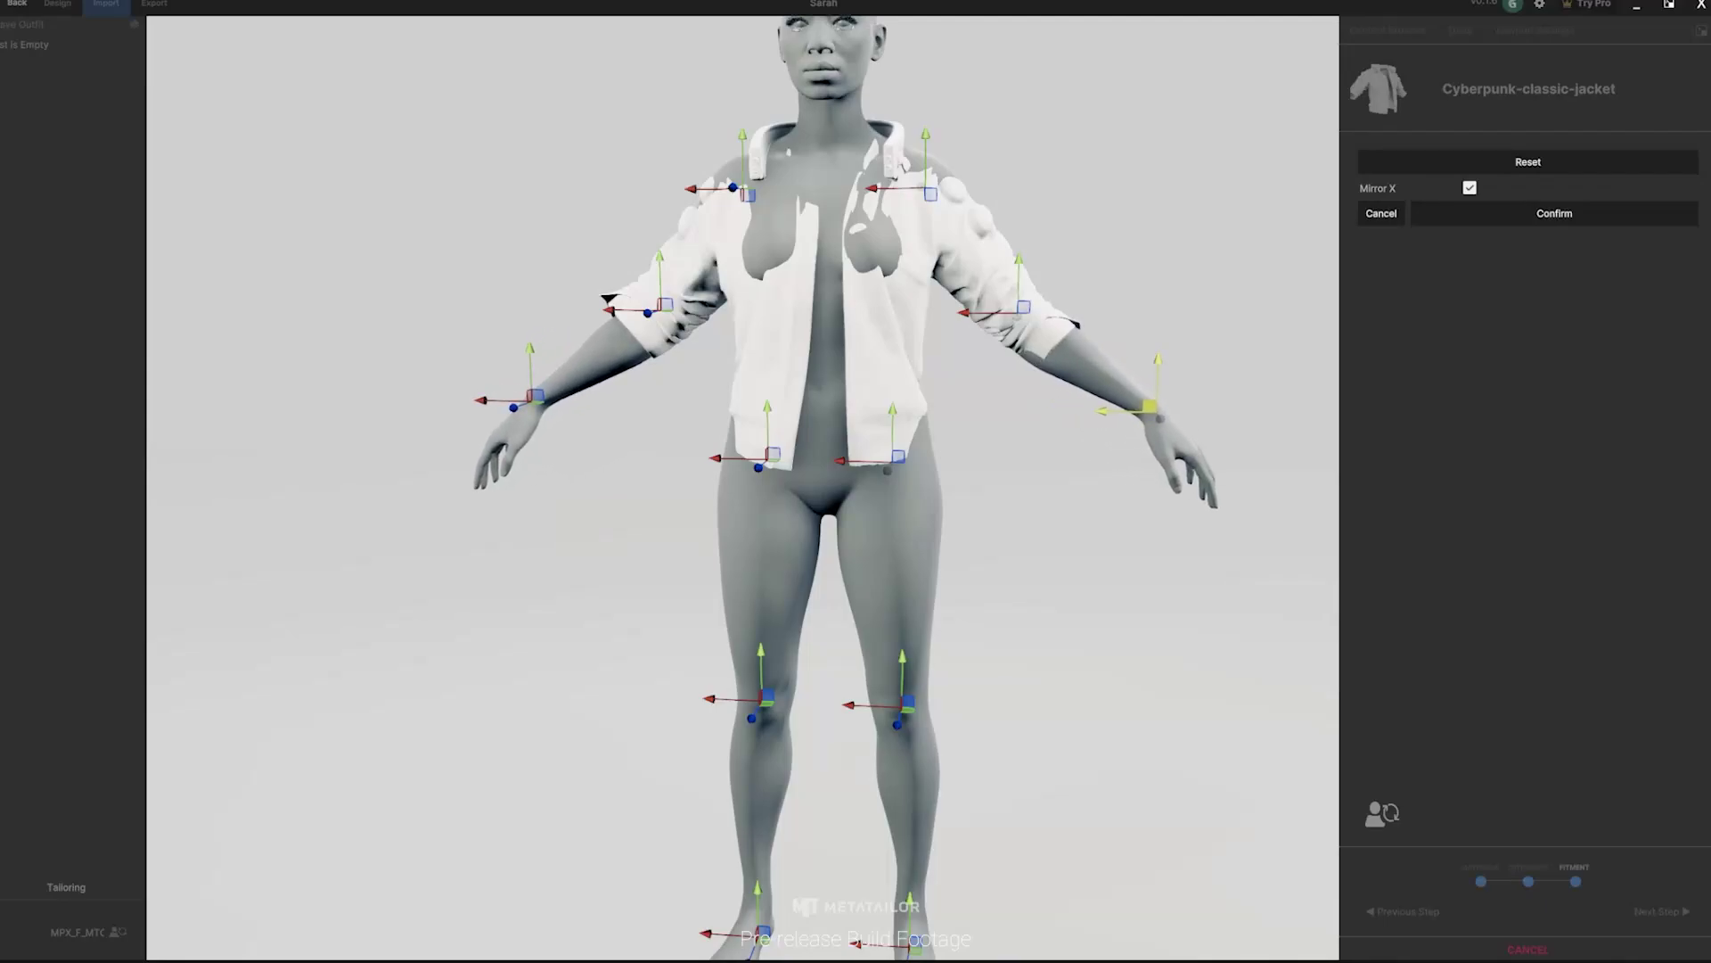
pyautogui.moveTo(1150, 407); pyautogui.dragTo(1162, 403)
pyautogui.moveTo(1159, 401); pyautogui.dragTo(579, 401, button='middle')
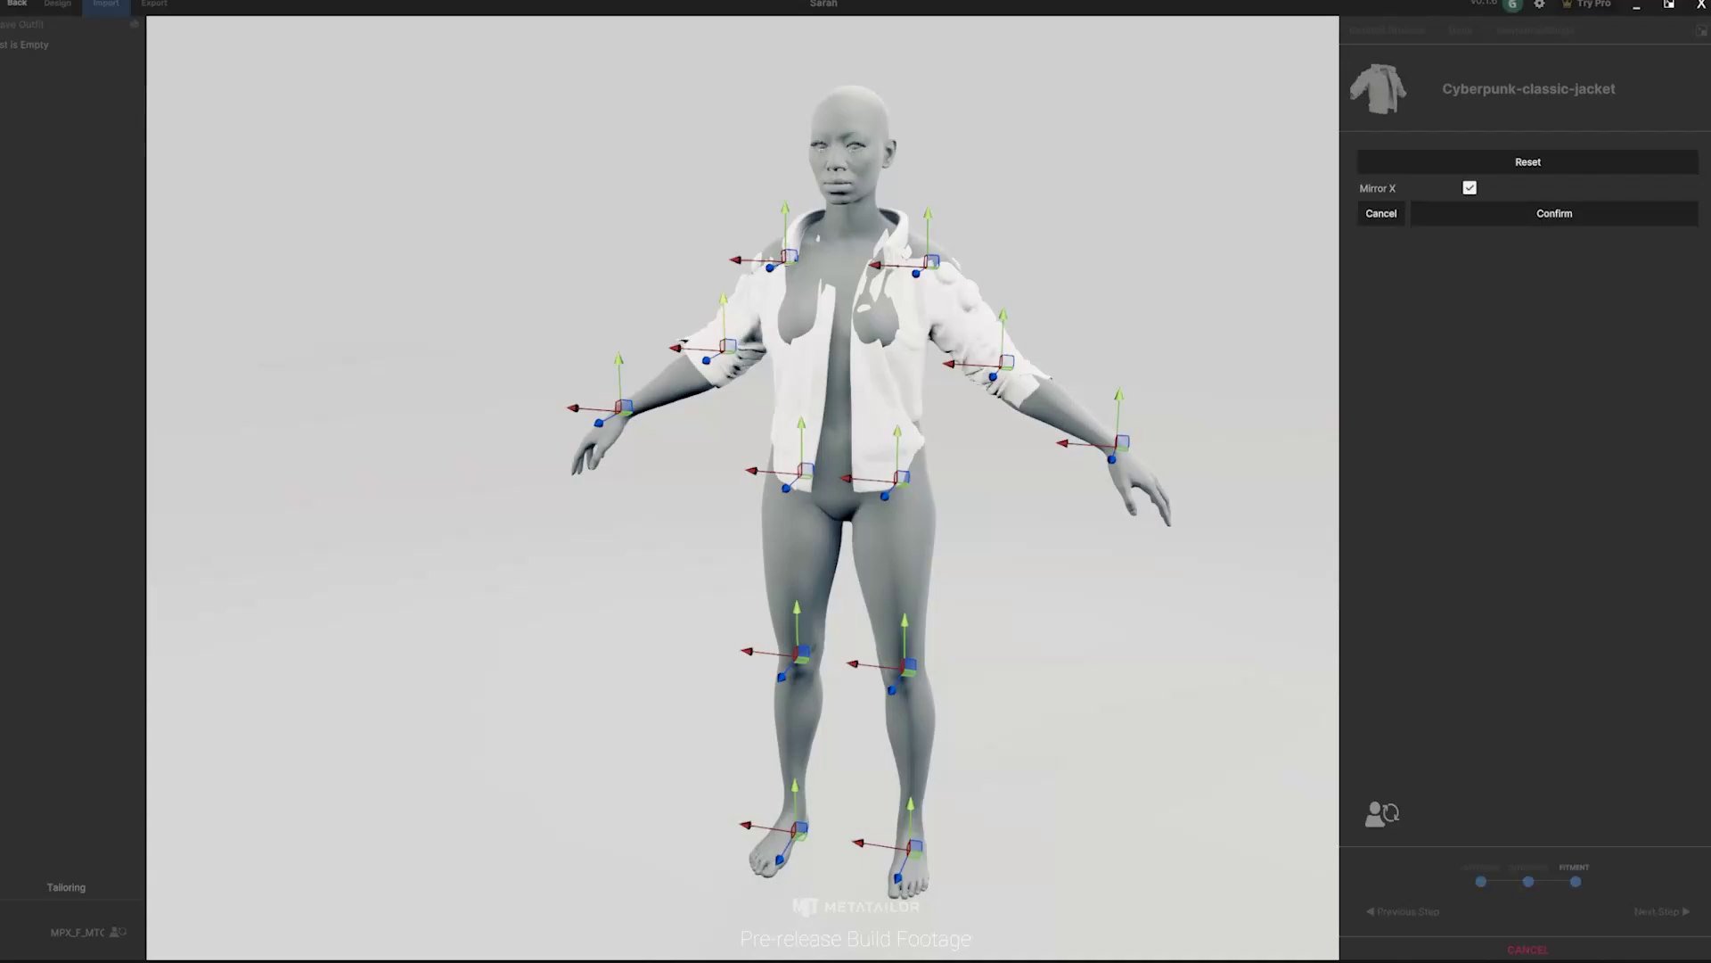
pyautogui.click(1554, 213)
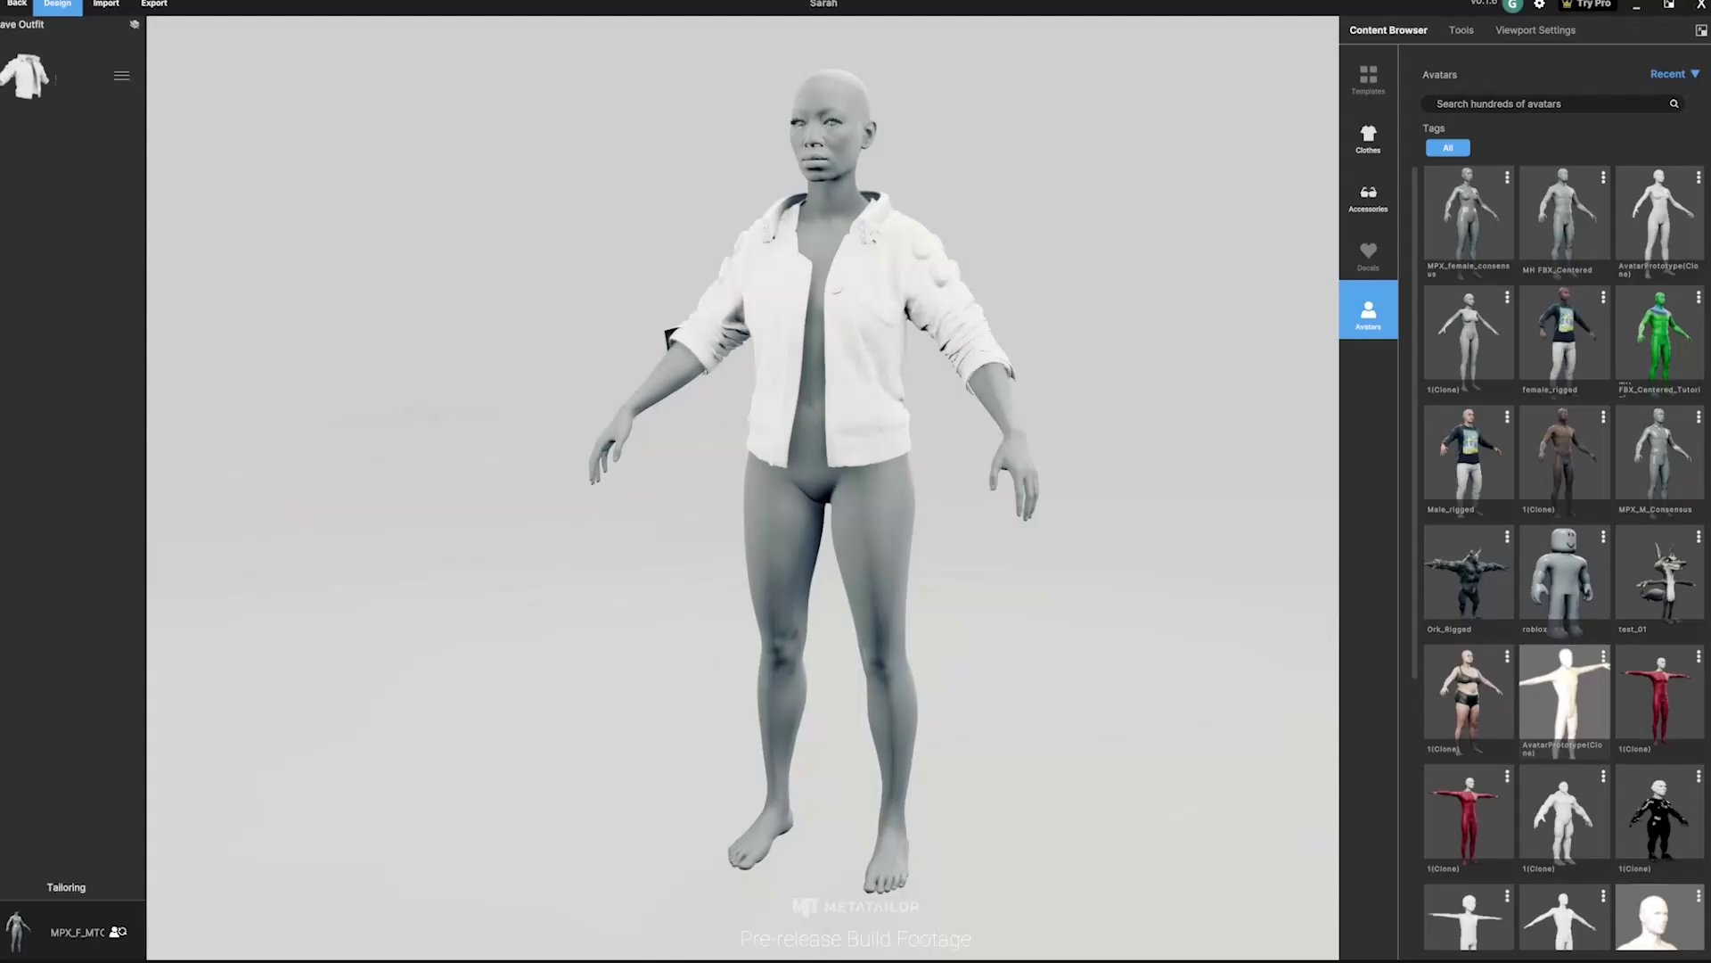
# Step: Select the worn jacket's Material.0120 and import Jacket_Albedo as its color texture map
pyautogui.click(834, 401)
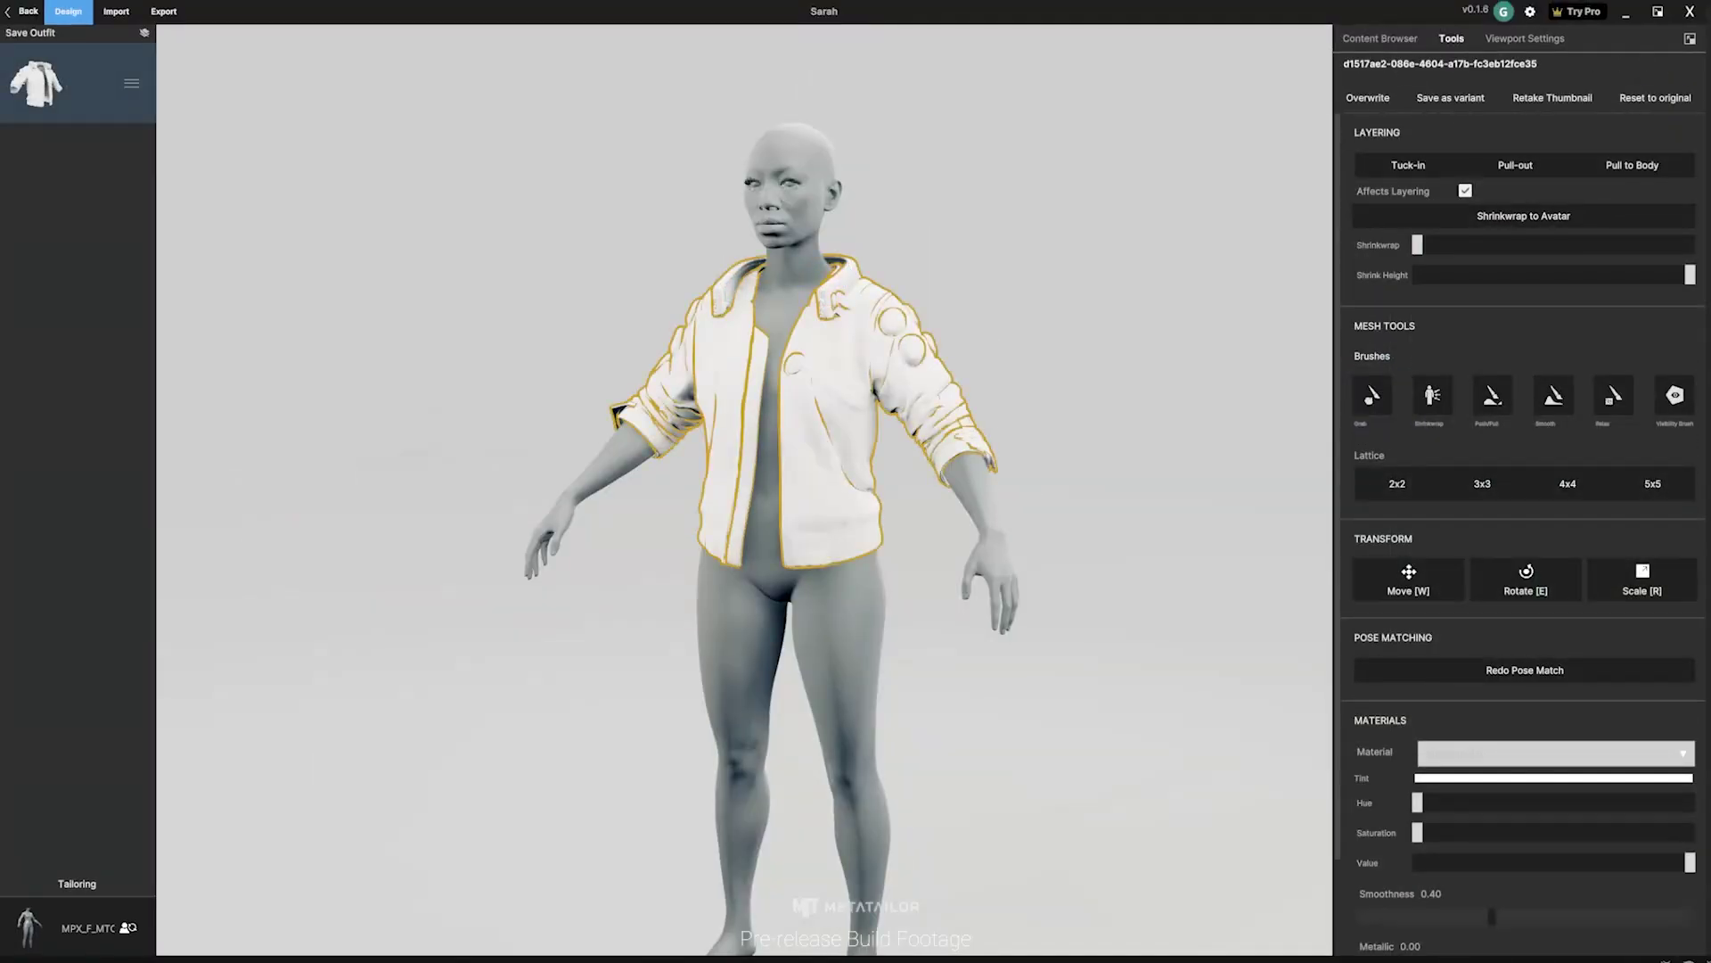
pyautogui.click(1555, 754)
pyautogui.click(1555, 804)
pyautogui.scroll(-2, 1520, 535)
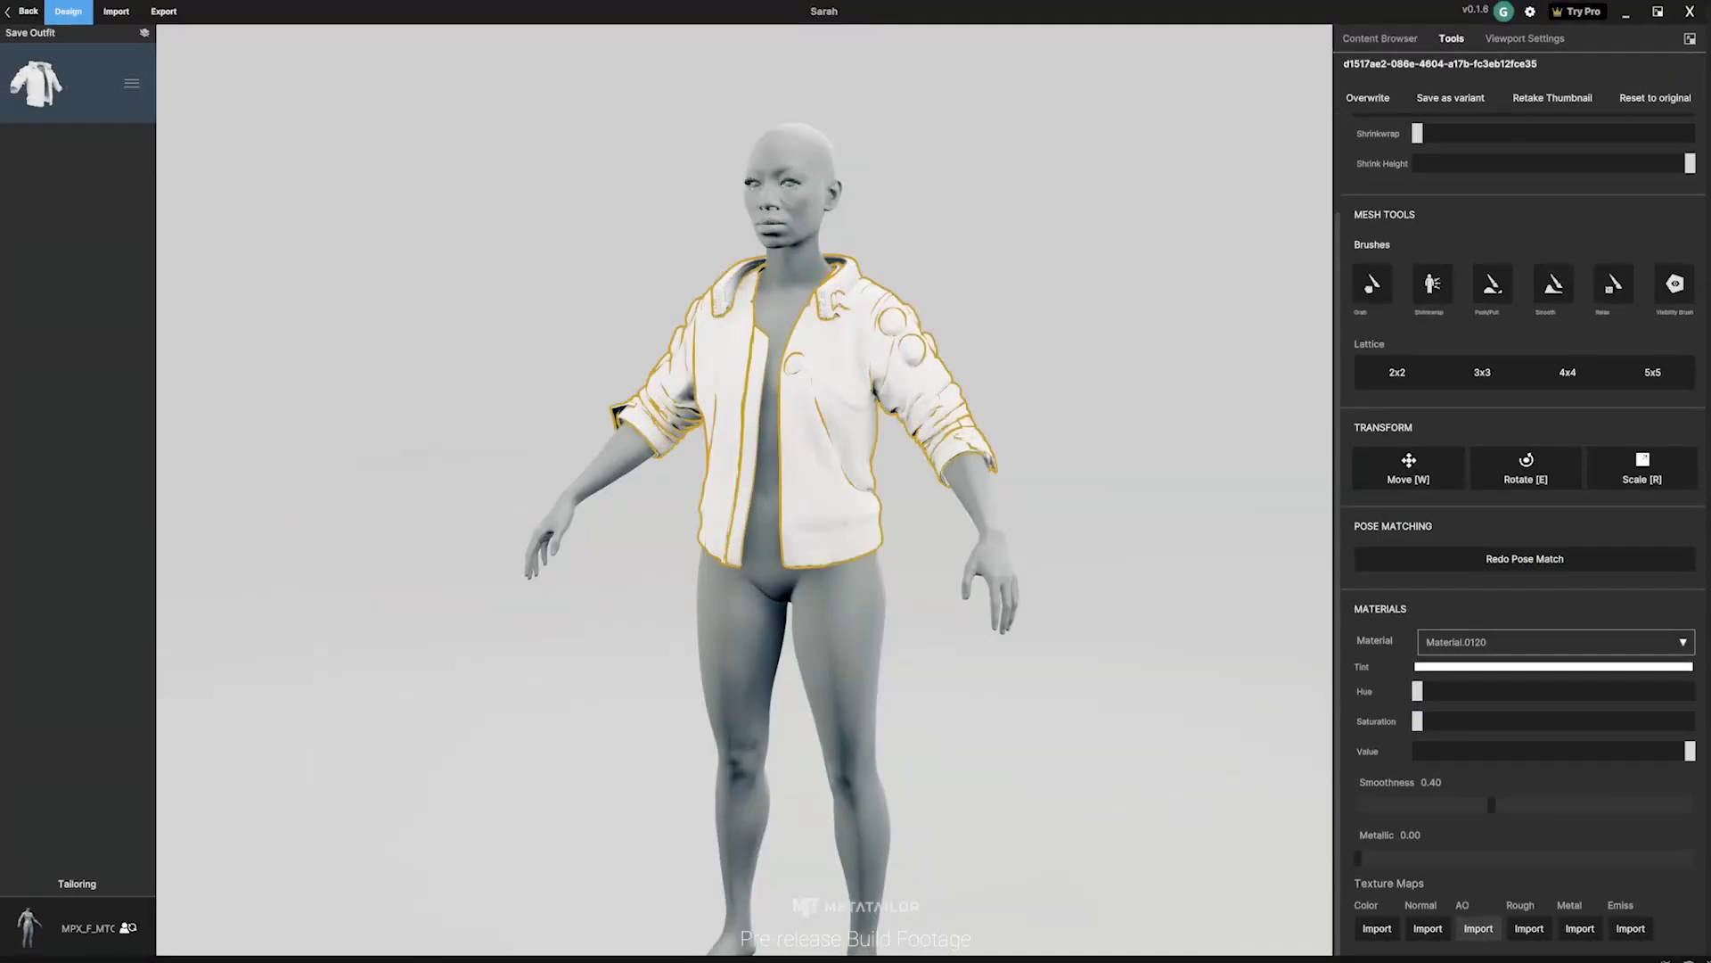
pyautogui.click(1378, 928)
pyautogui.doubleClick(194, 133)
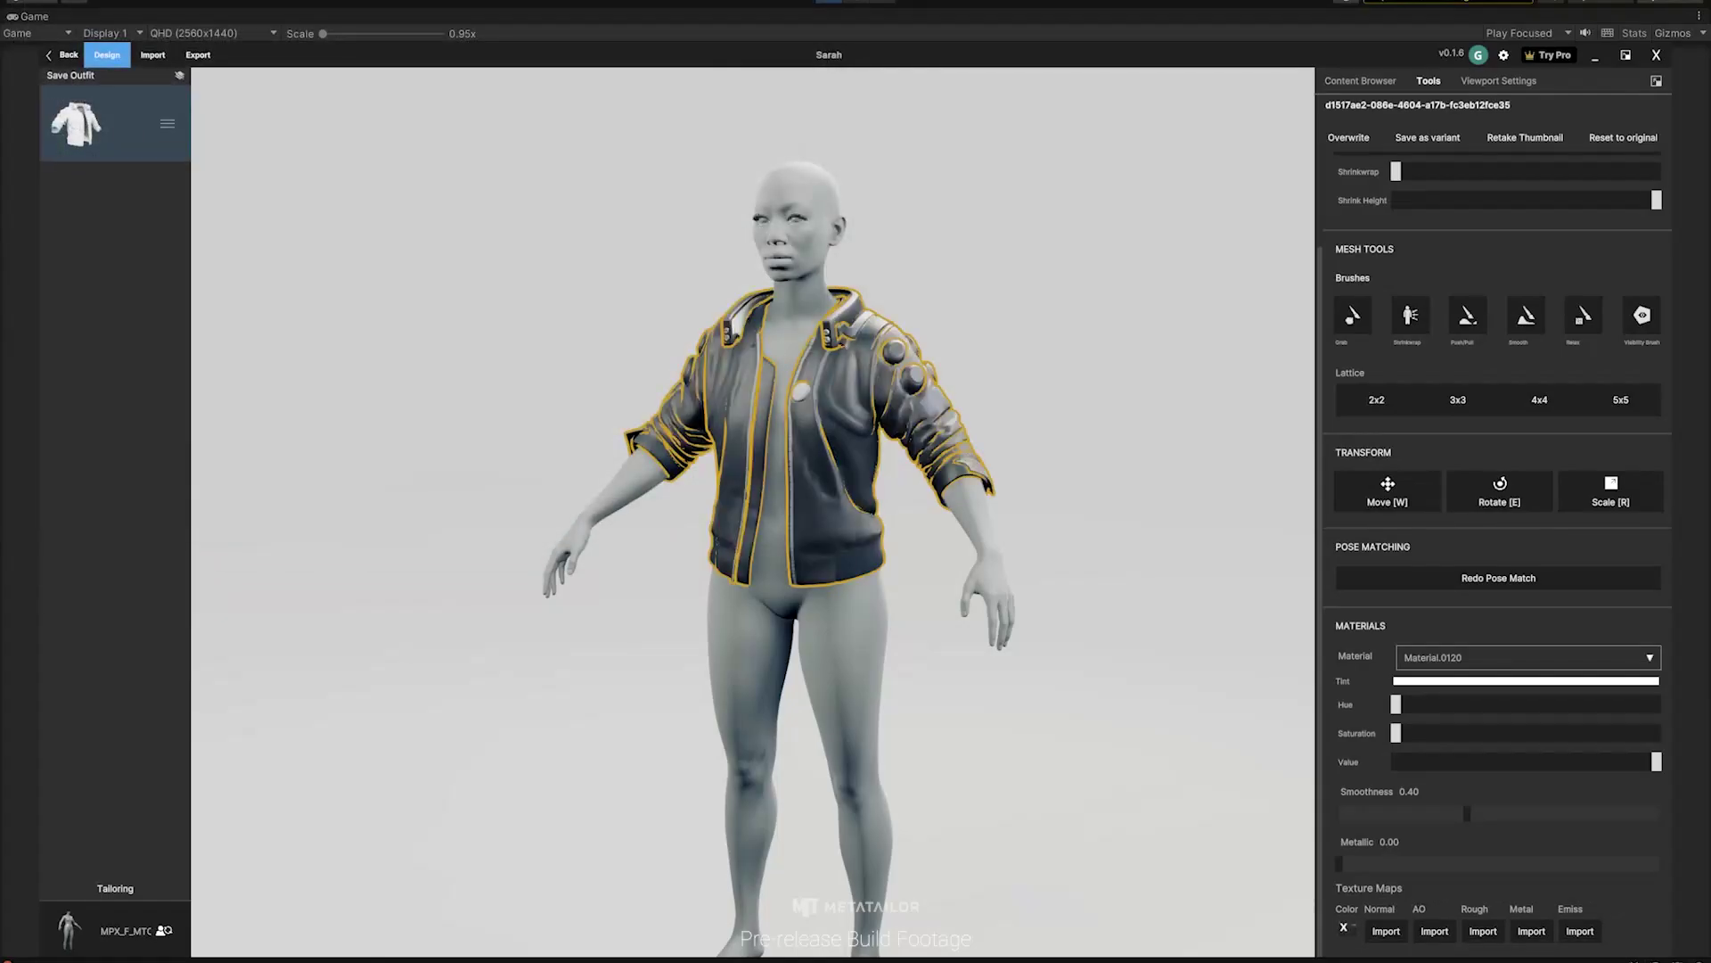
# Step: Import Jacket_Normal as the jacket's normal map and V_Jacket_Collar_E.tga as the emissive map of material ____m00210
pyautogui.click(1405, 931)
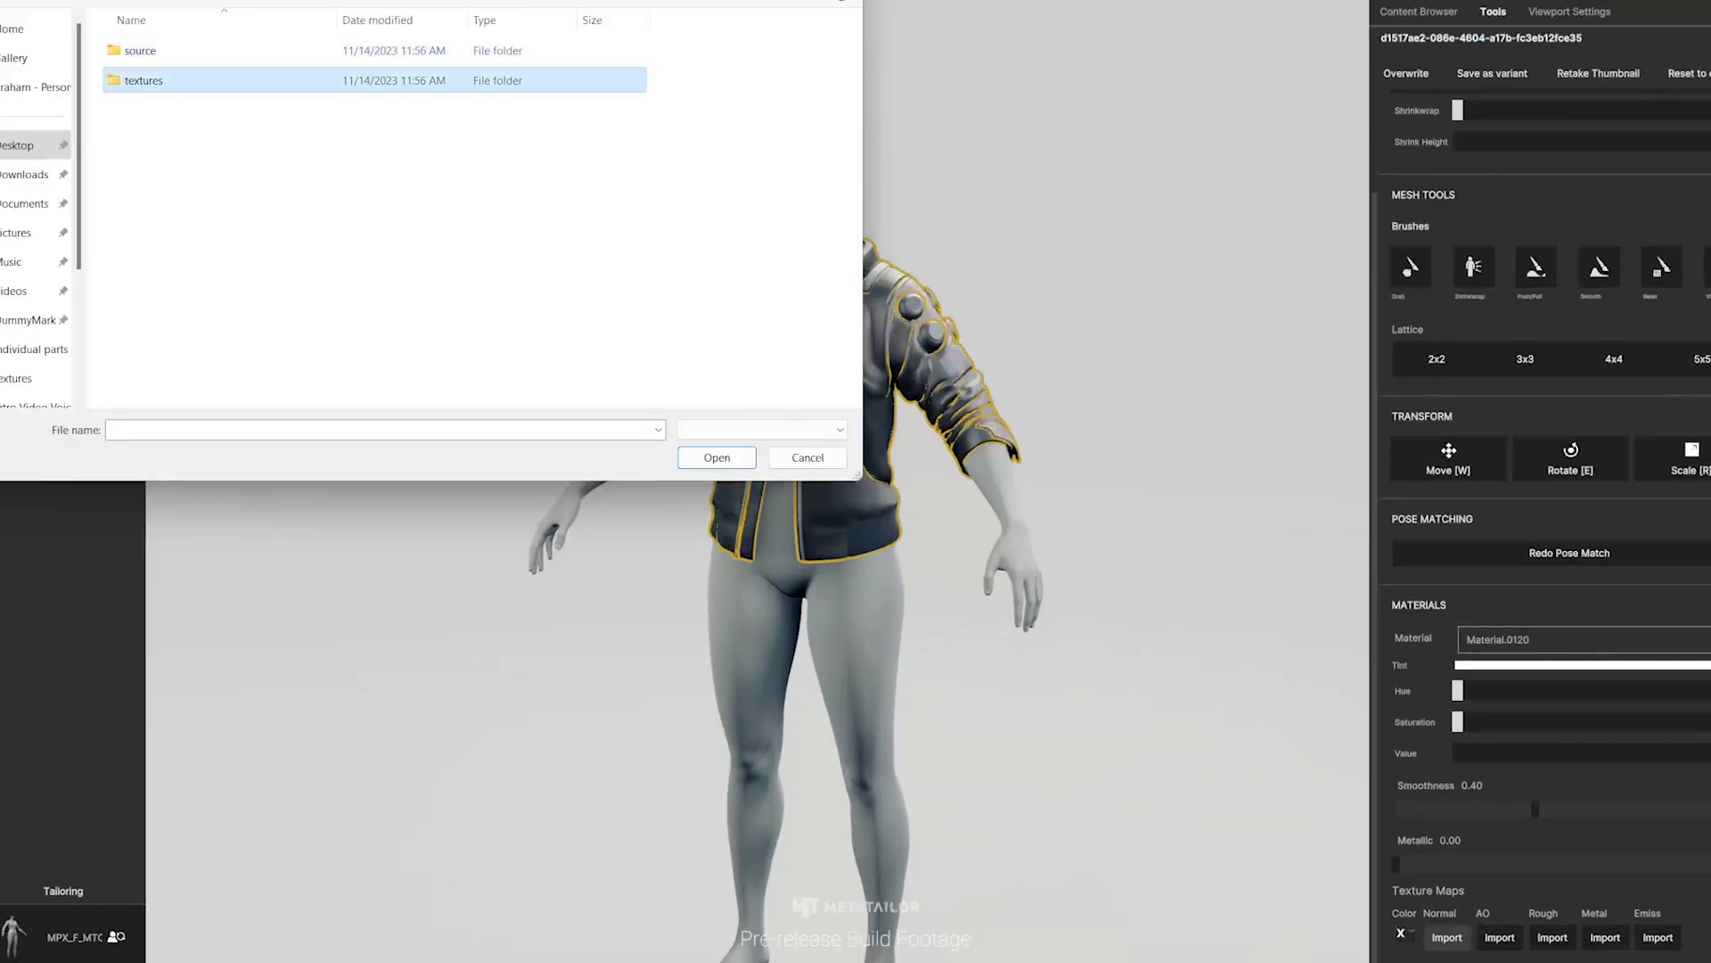
pyautogui.doubleClick(152, 80)
pyautogui.click(393, 134)
pyautogui.doubleClick(367, 70)
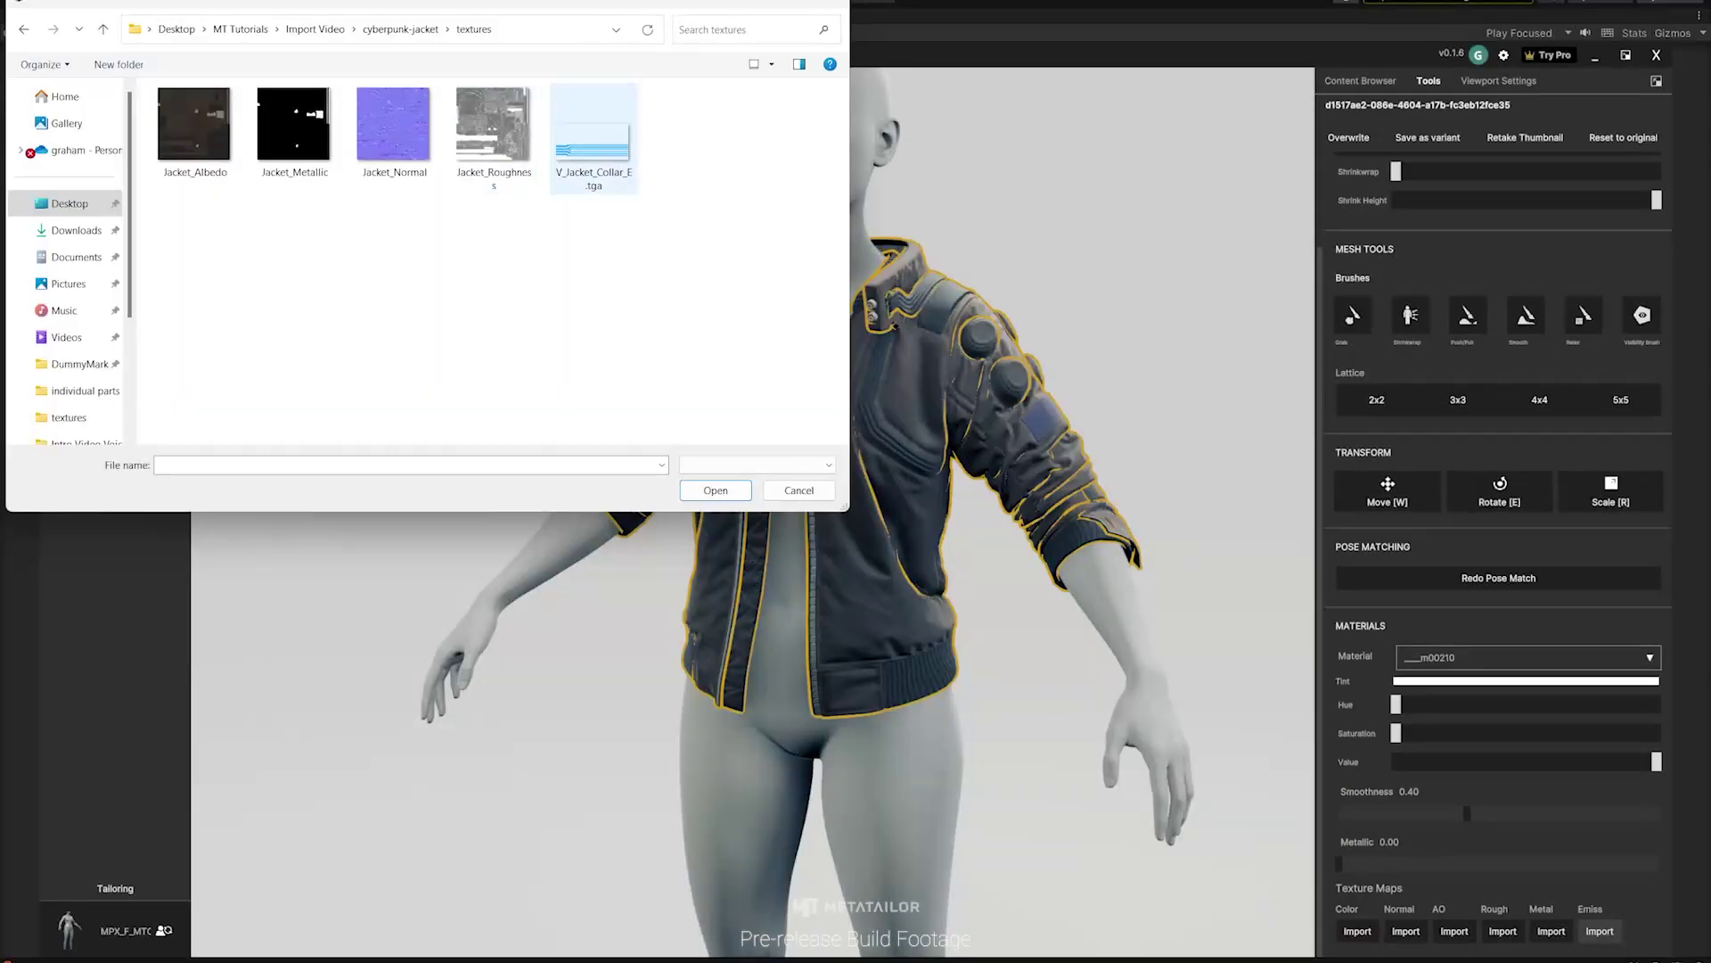
pyautogui.doubleClick(587, 133)
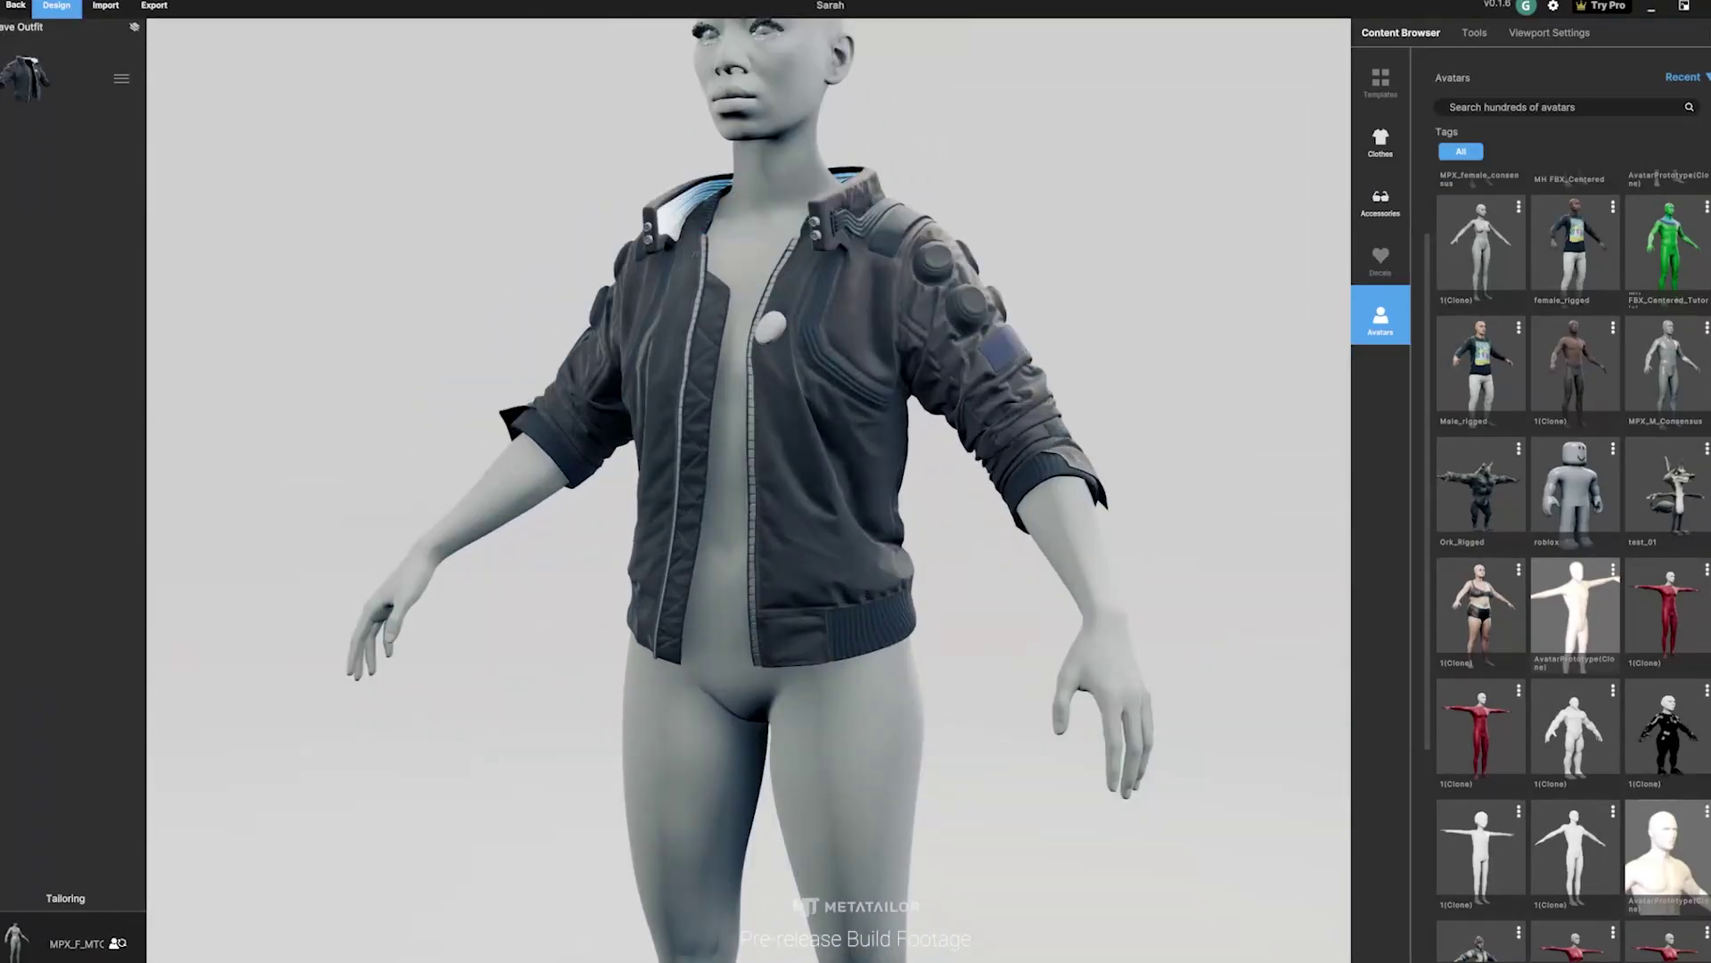
# Step: Swap the avatar to a white female 1(Clone), MPX_M_Consensus and another white 1(Clone), transferring the jacket each time
pyautogui.click(1480, 251)
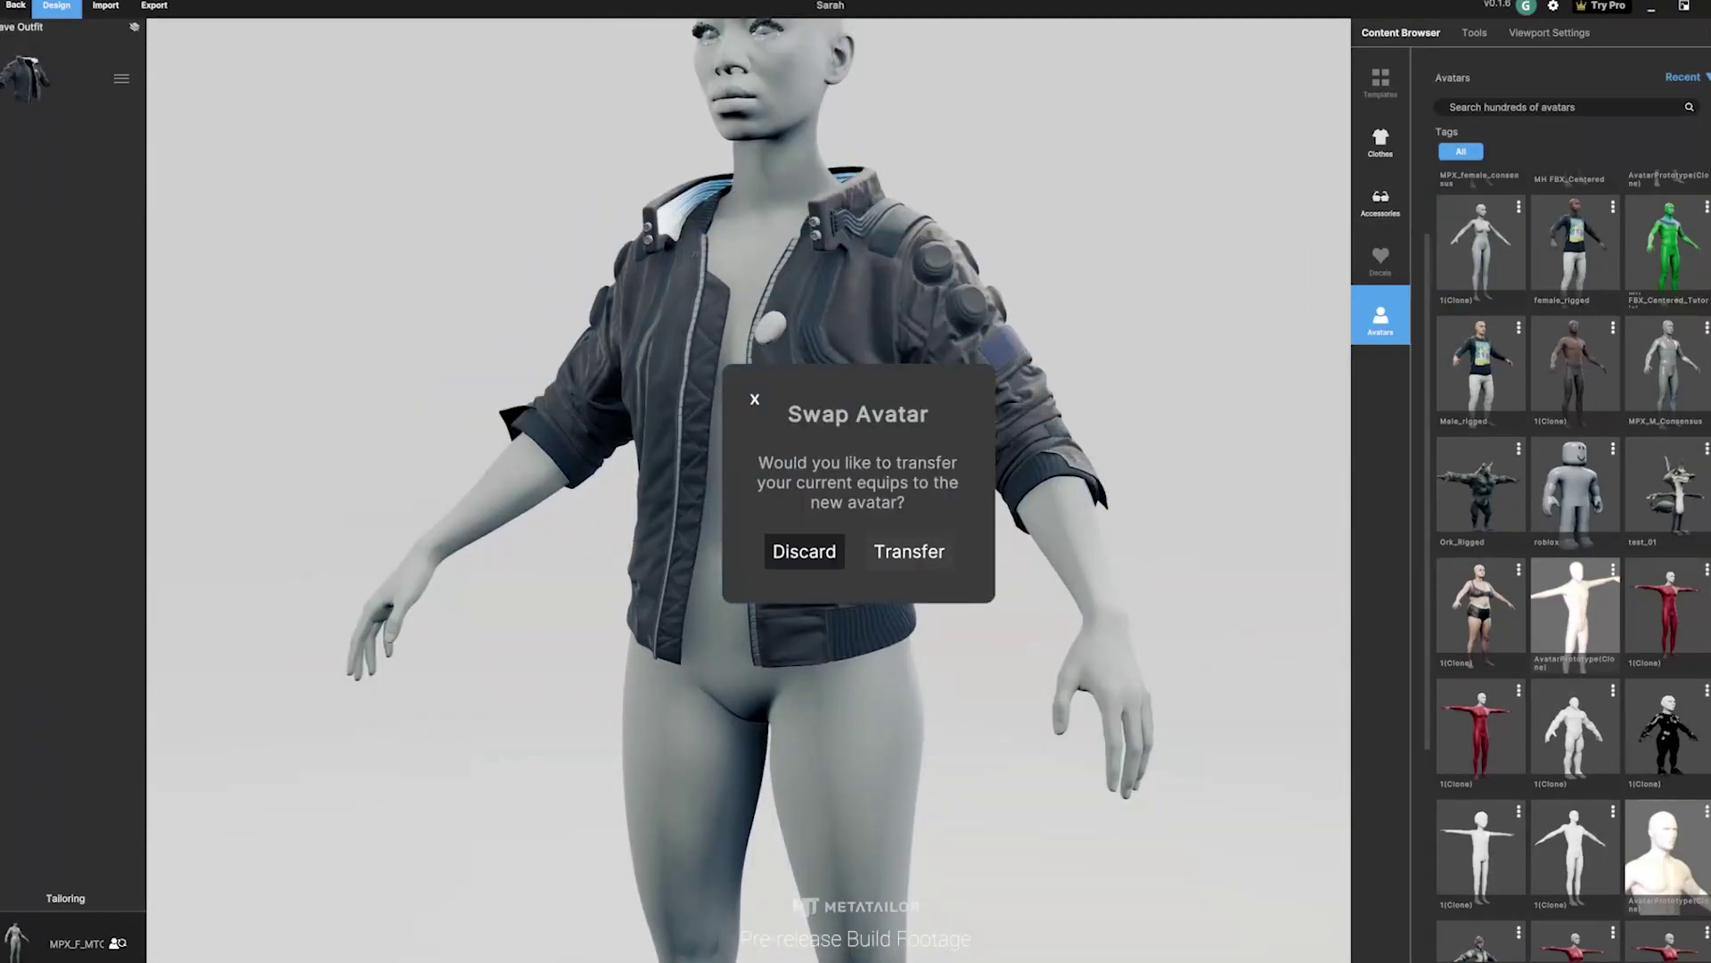
pyautogui.click(905, 546)
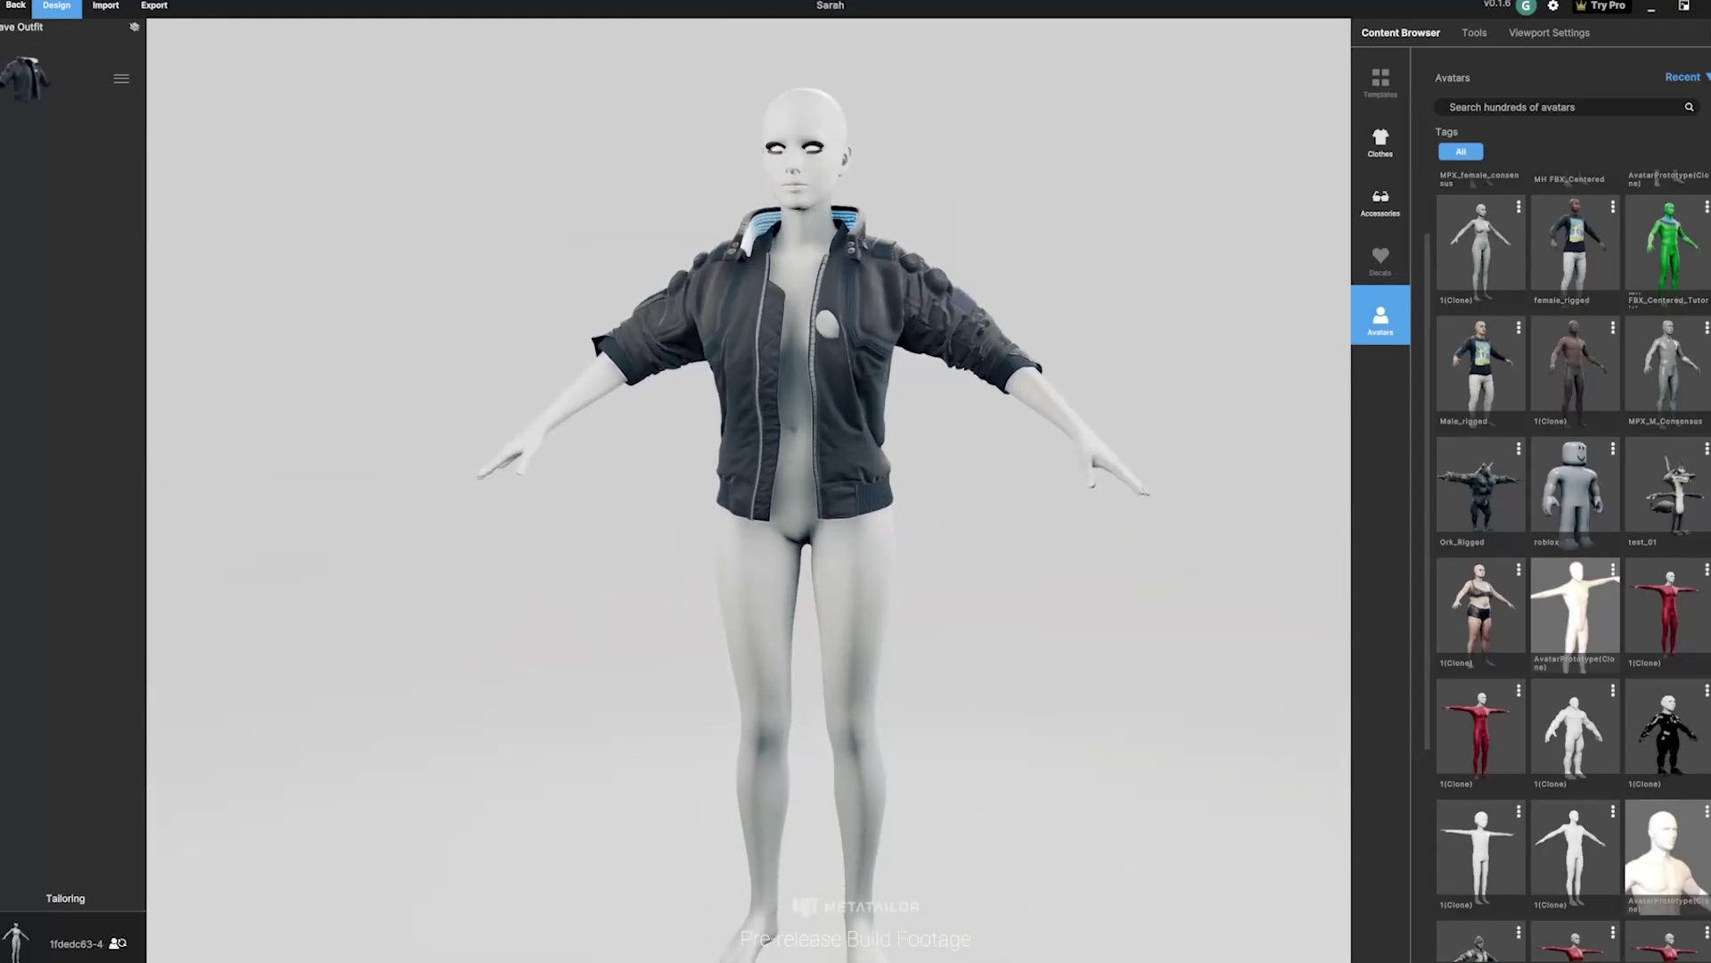
pyautogui.click(1667, 366)
pyautogui.click(909, 549)
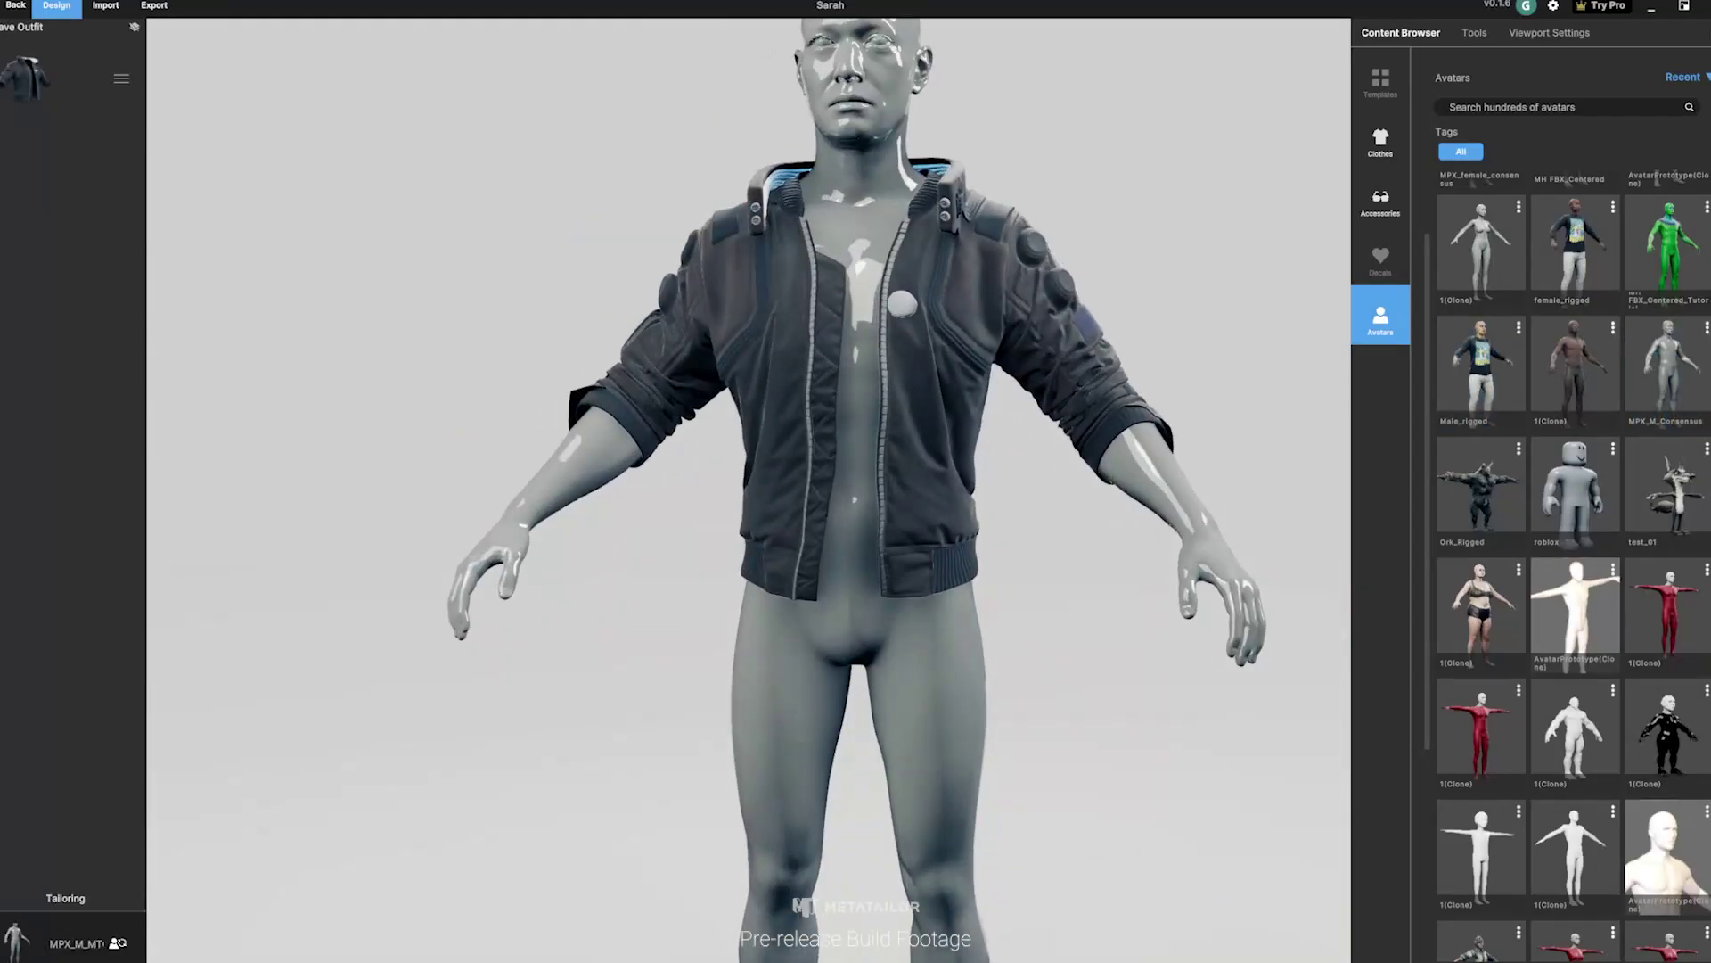
pyautogui.click(1575, 734)
pyautogui.click(908, 550)
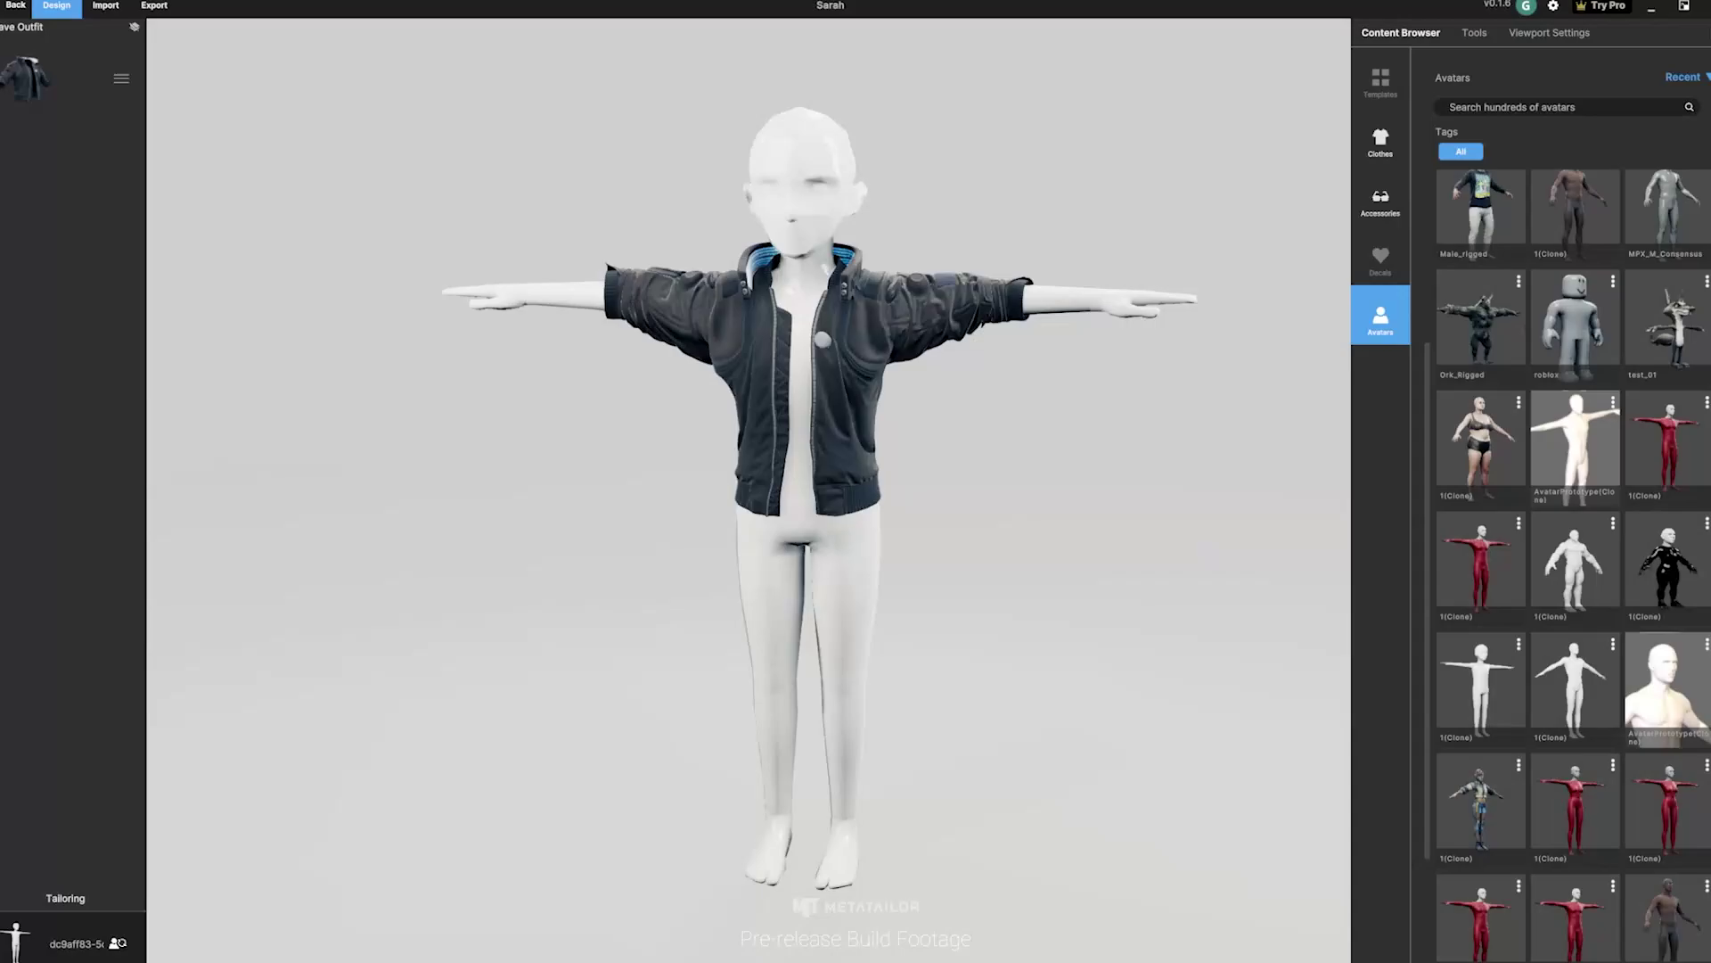
# Step: Reorder the outfit layers so the Your_Mind_Black_Tshirt sits beneath the cyberpunk jacket
pyautogui.scroll(3, 1667, 446)
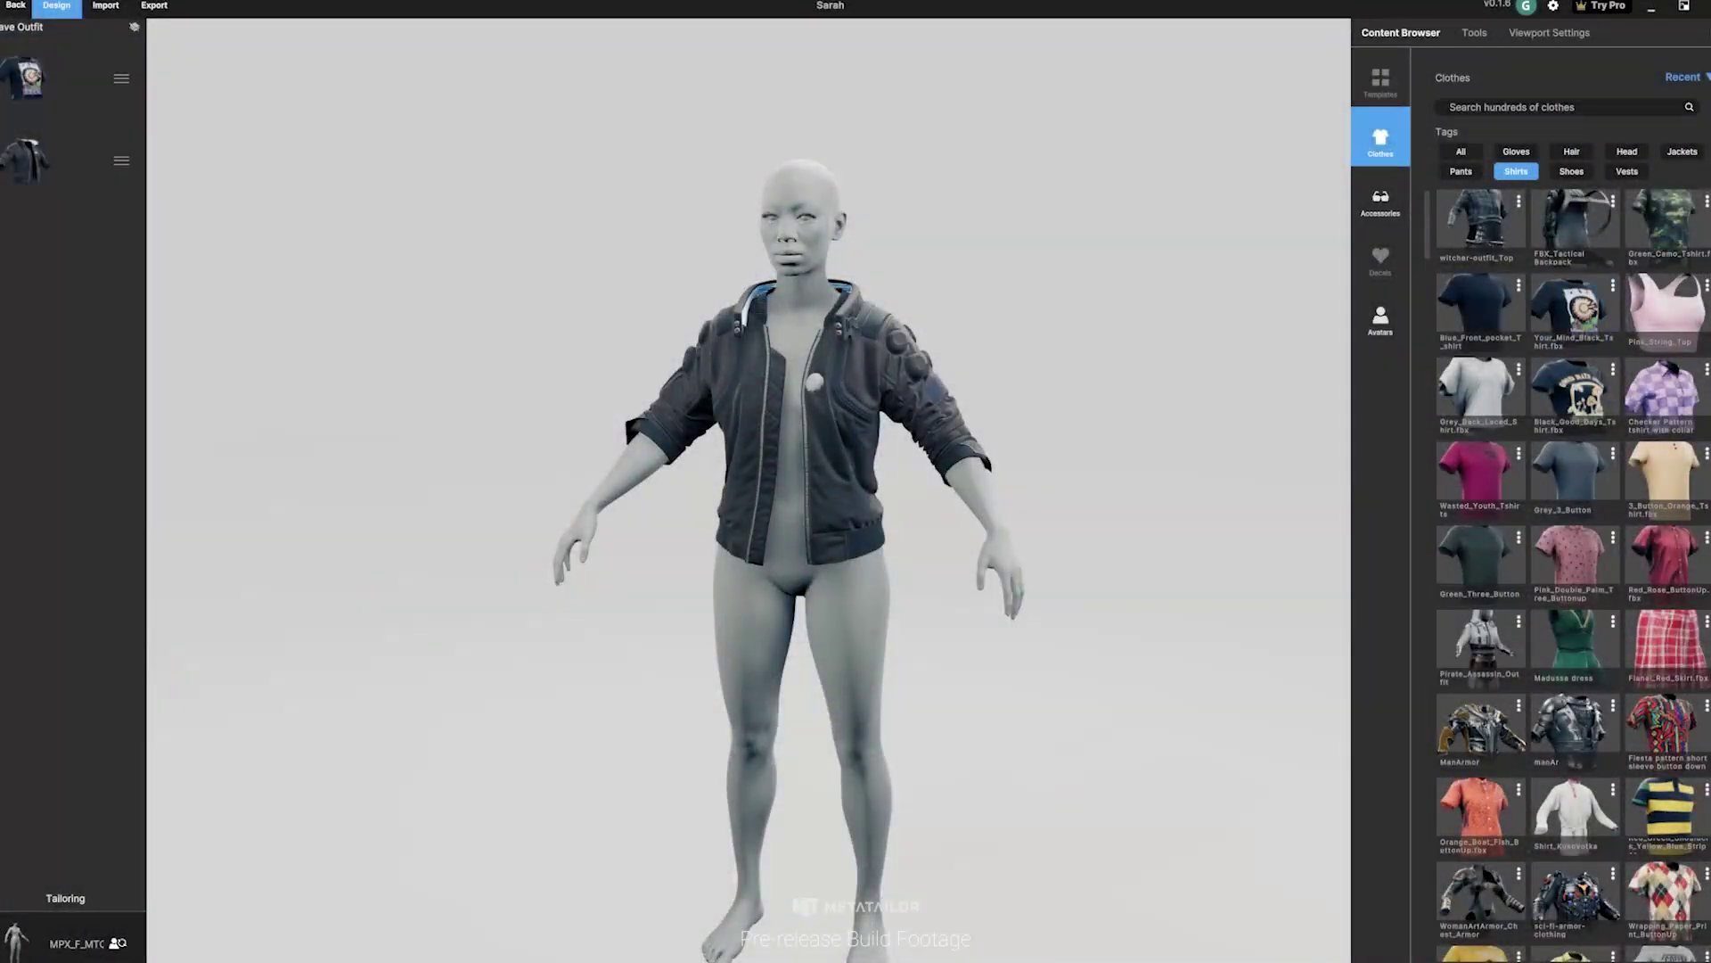
pyautogui.moveTo(122, 78); pyautogui.dragTo(121, 157)
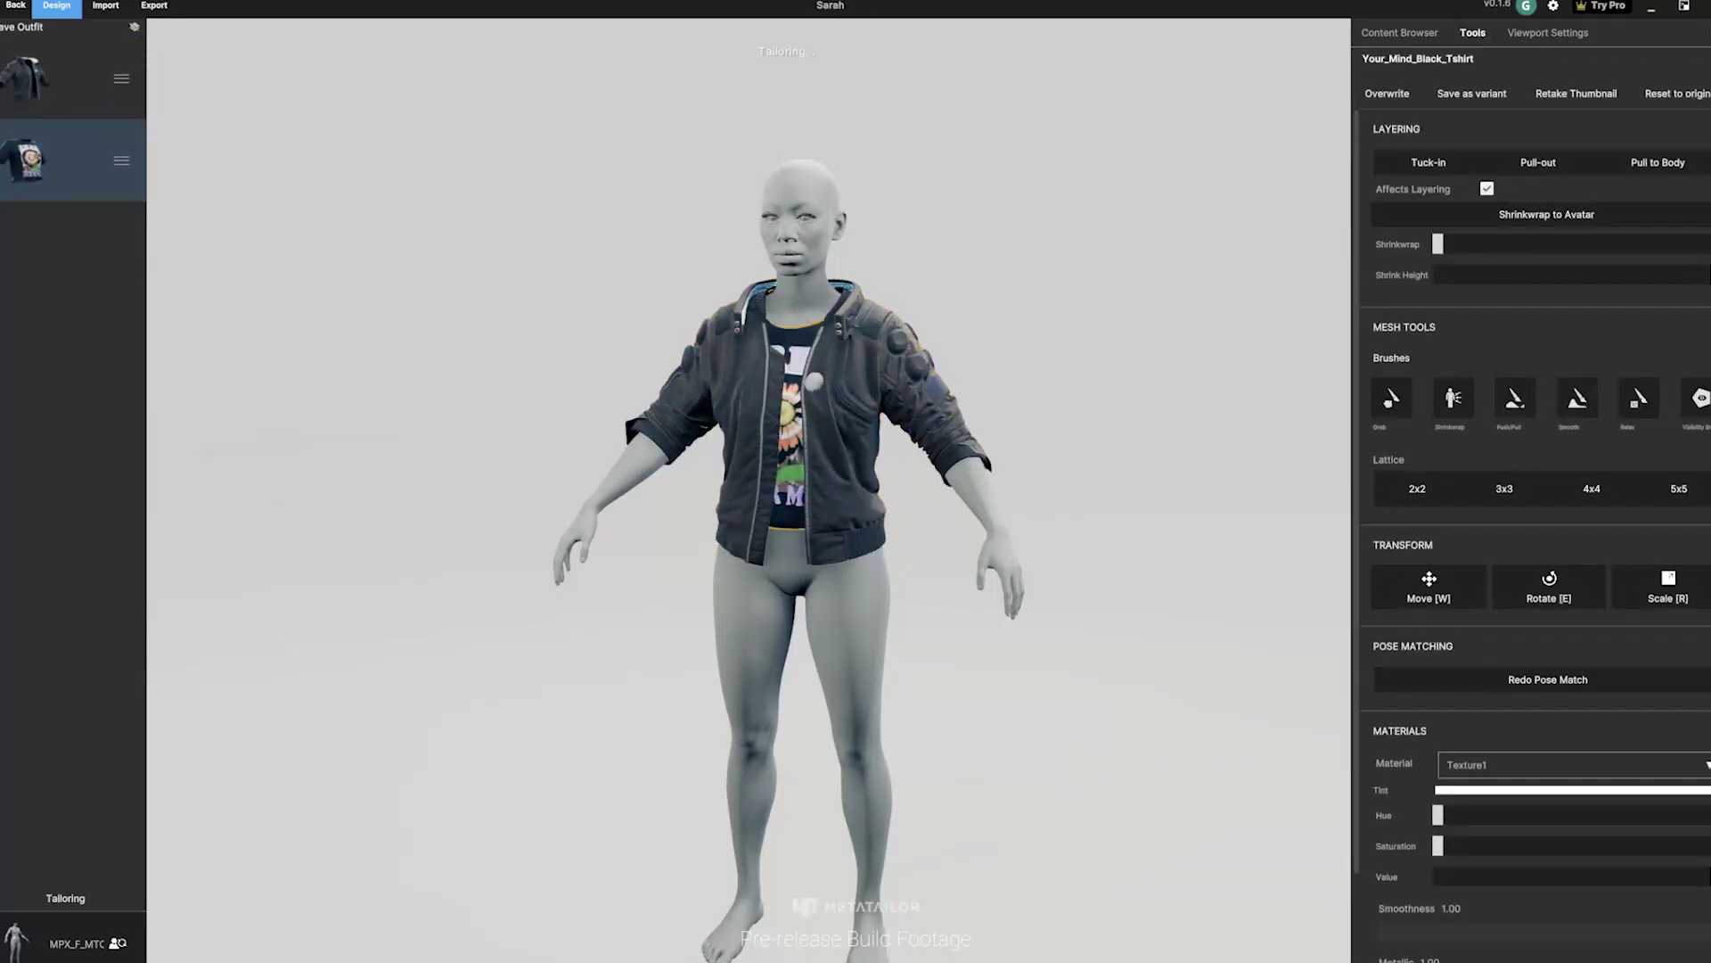
# Step: Add the witcher-outfit_Bottom pants to the avatar and place them beneath the T-shirt in the layer order
pyautogui.click(1400, 32)
pyautogui.click(1460, 171)
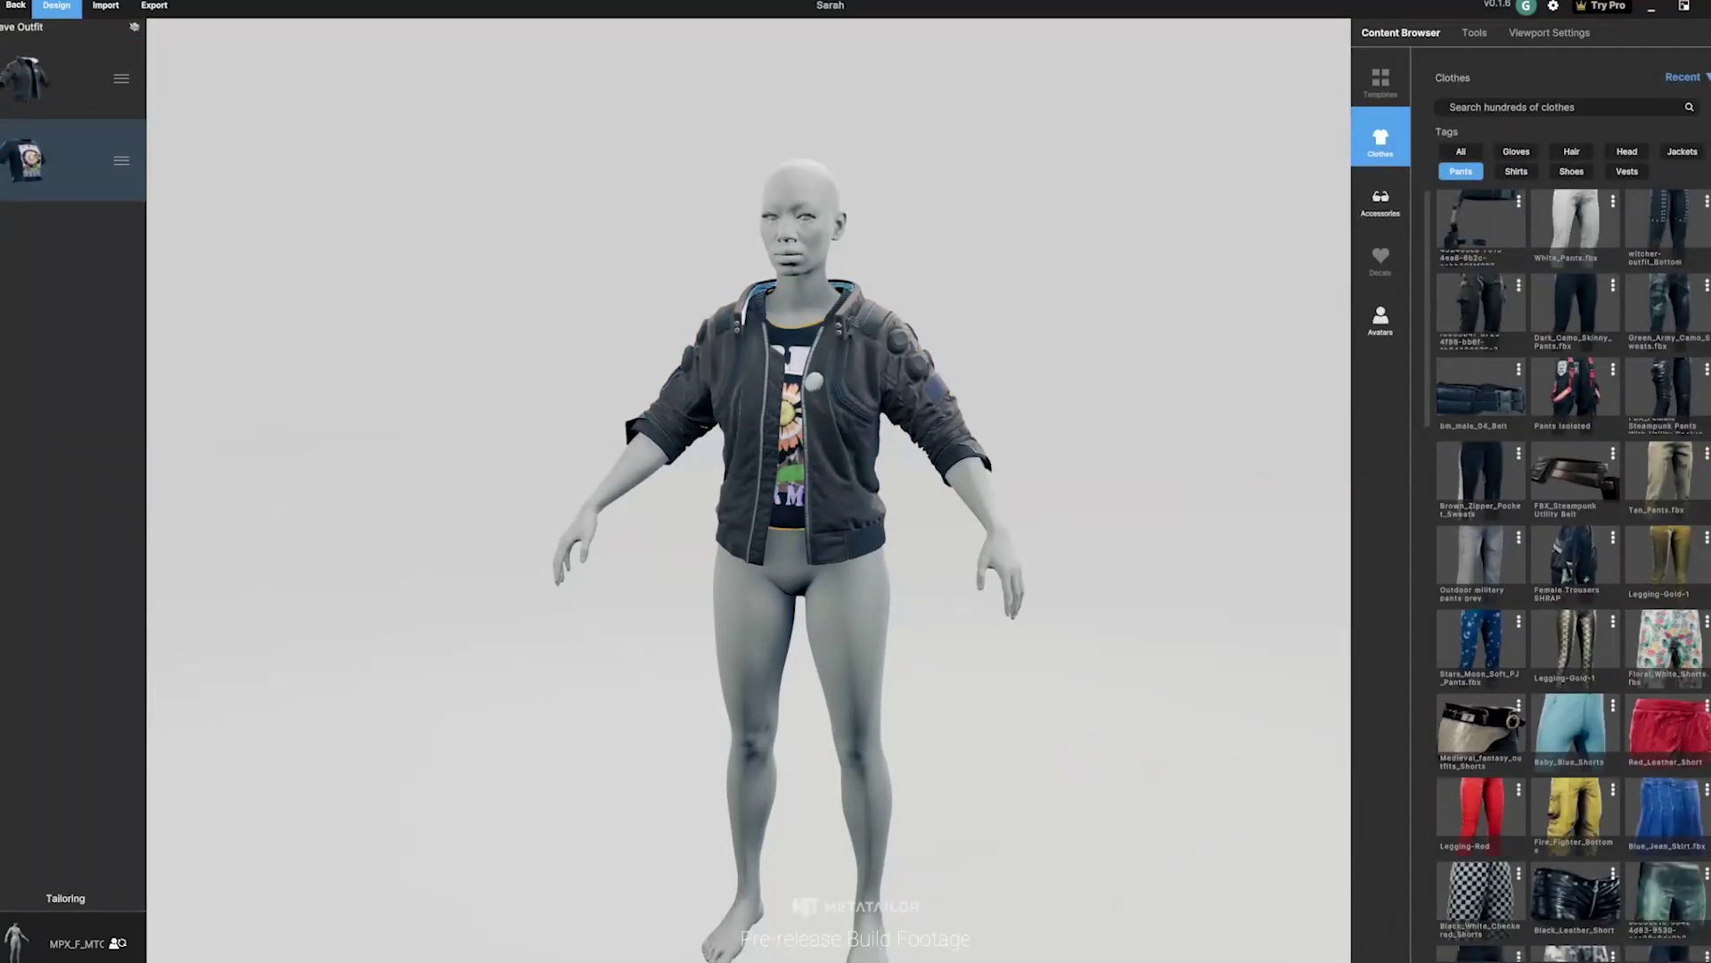
pyautogui.click(1667, 227)
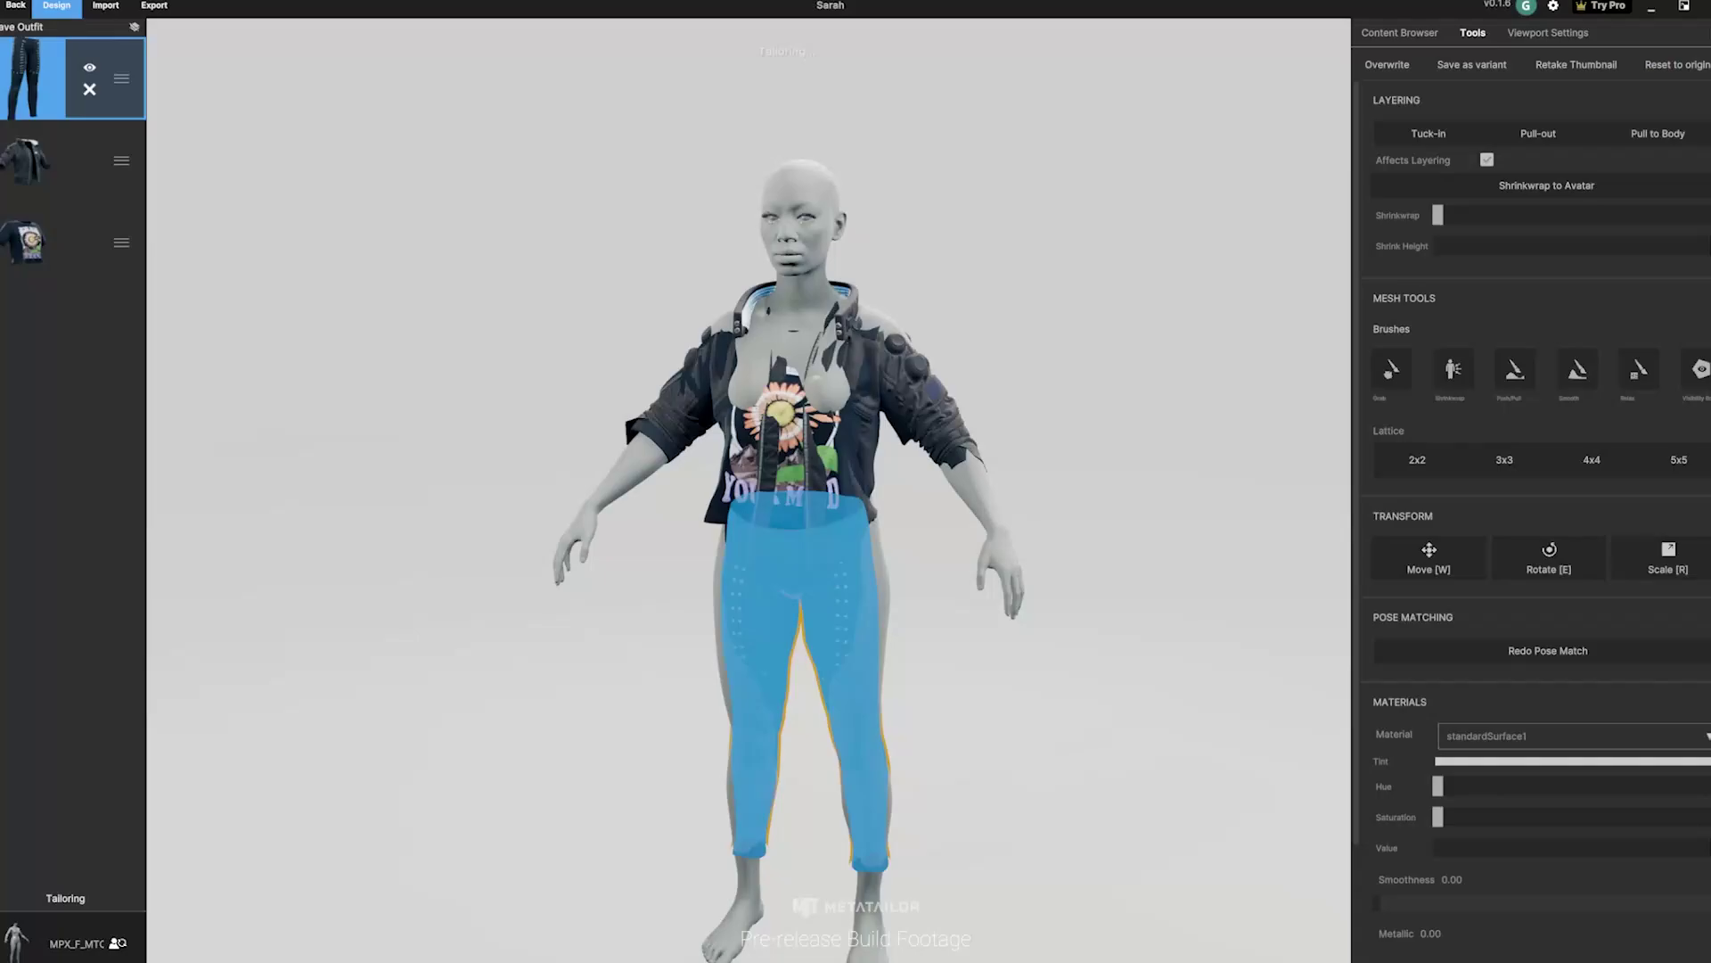
pyautogui.moveTo(122, 79); pyautogui.dragTo(121, 243)
pyautogui.click(1400, 32)
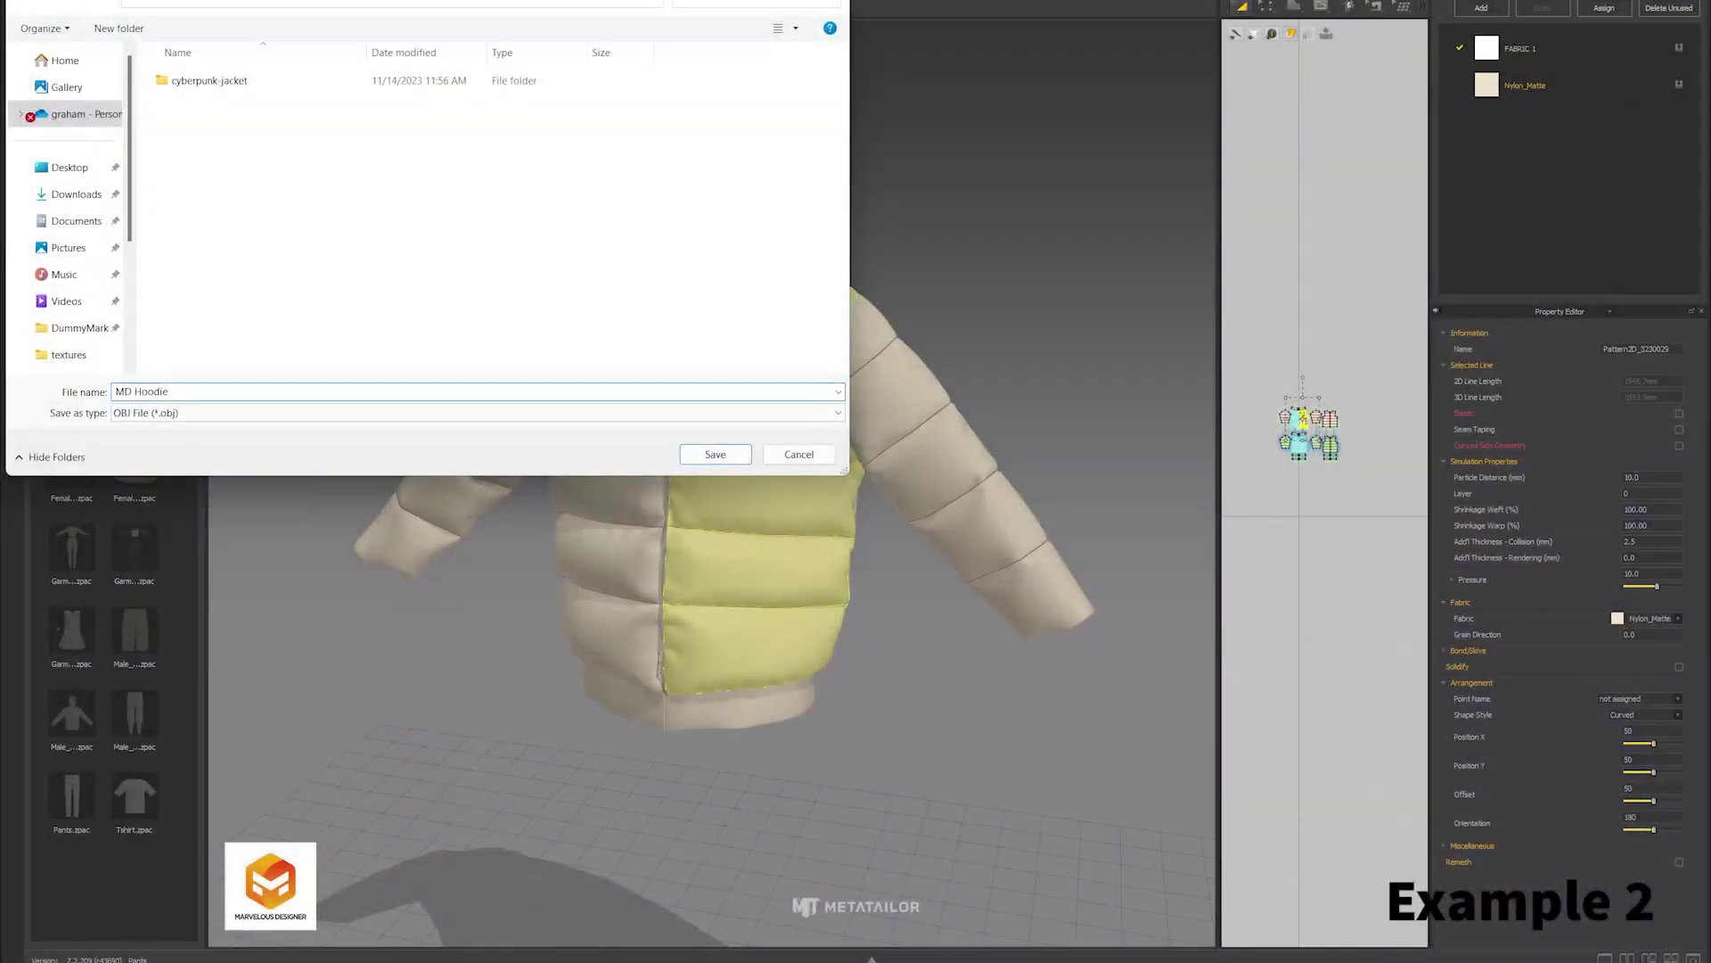
# Step: Export the puffer jacket as MD Hoodie OBJ: single object, thick, unified UV coordinates, 2048-pixel texture maps and mm scale
pyautogui.press('Return')
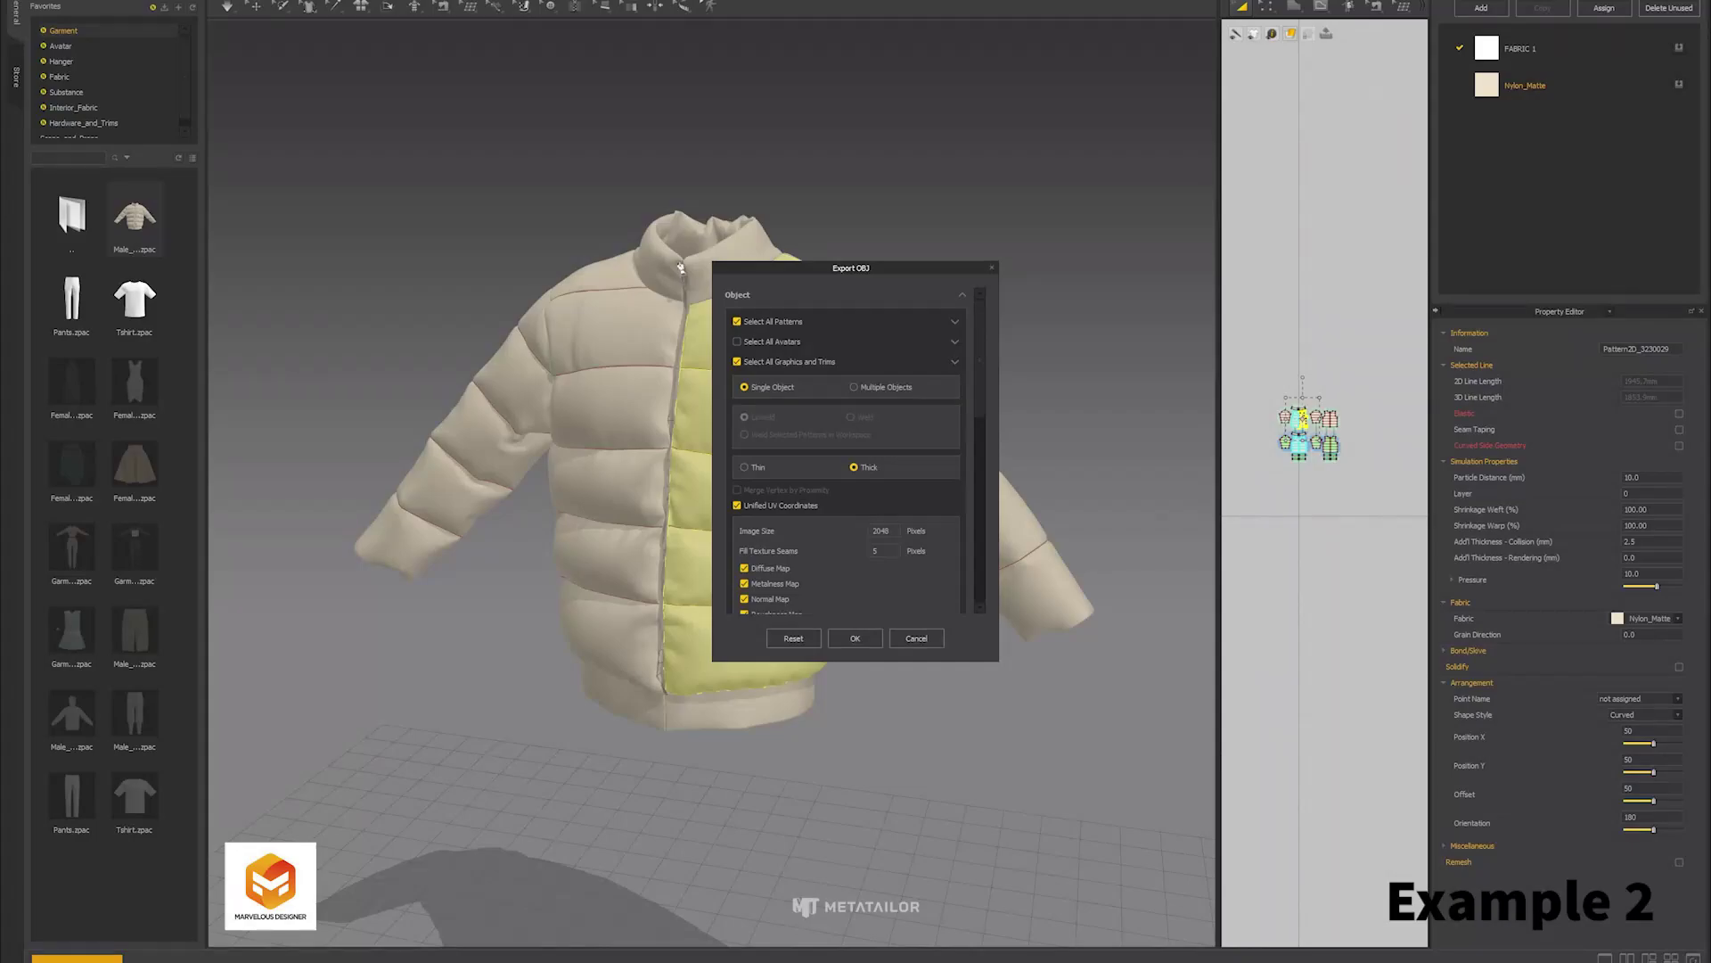
pyautogui.scroll(-8, 847, 450)
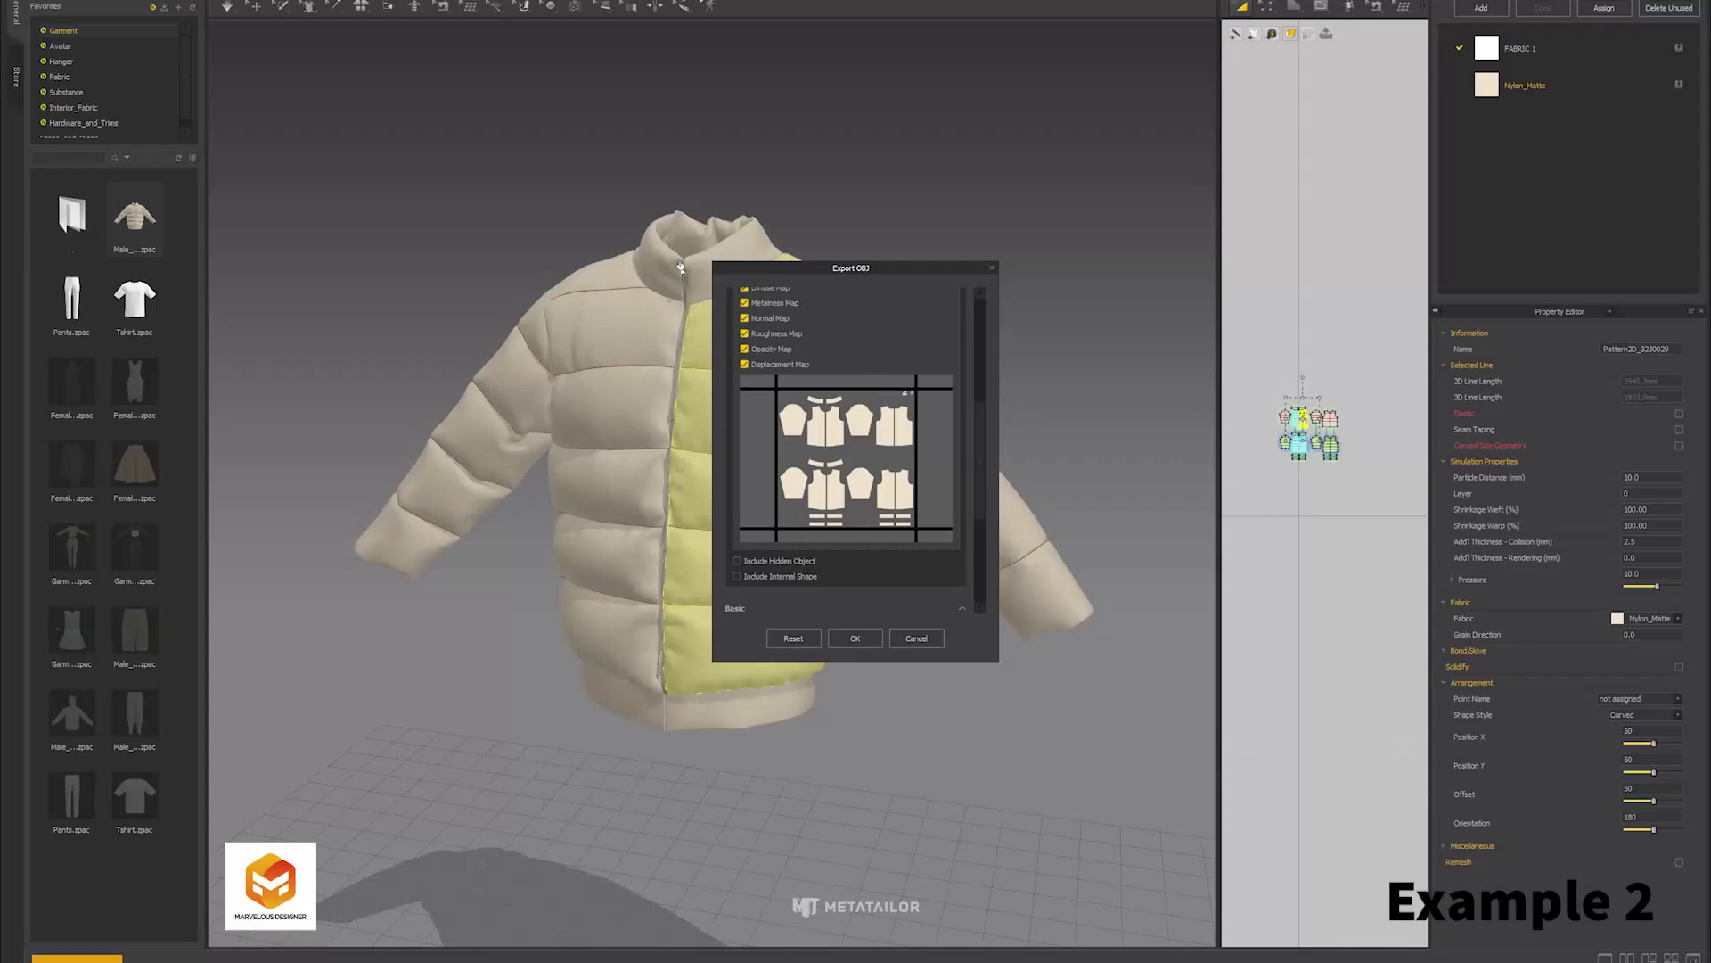
pyautogui.scroll(-1, 847, 451)
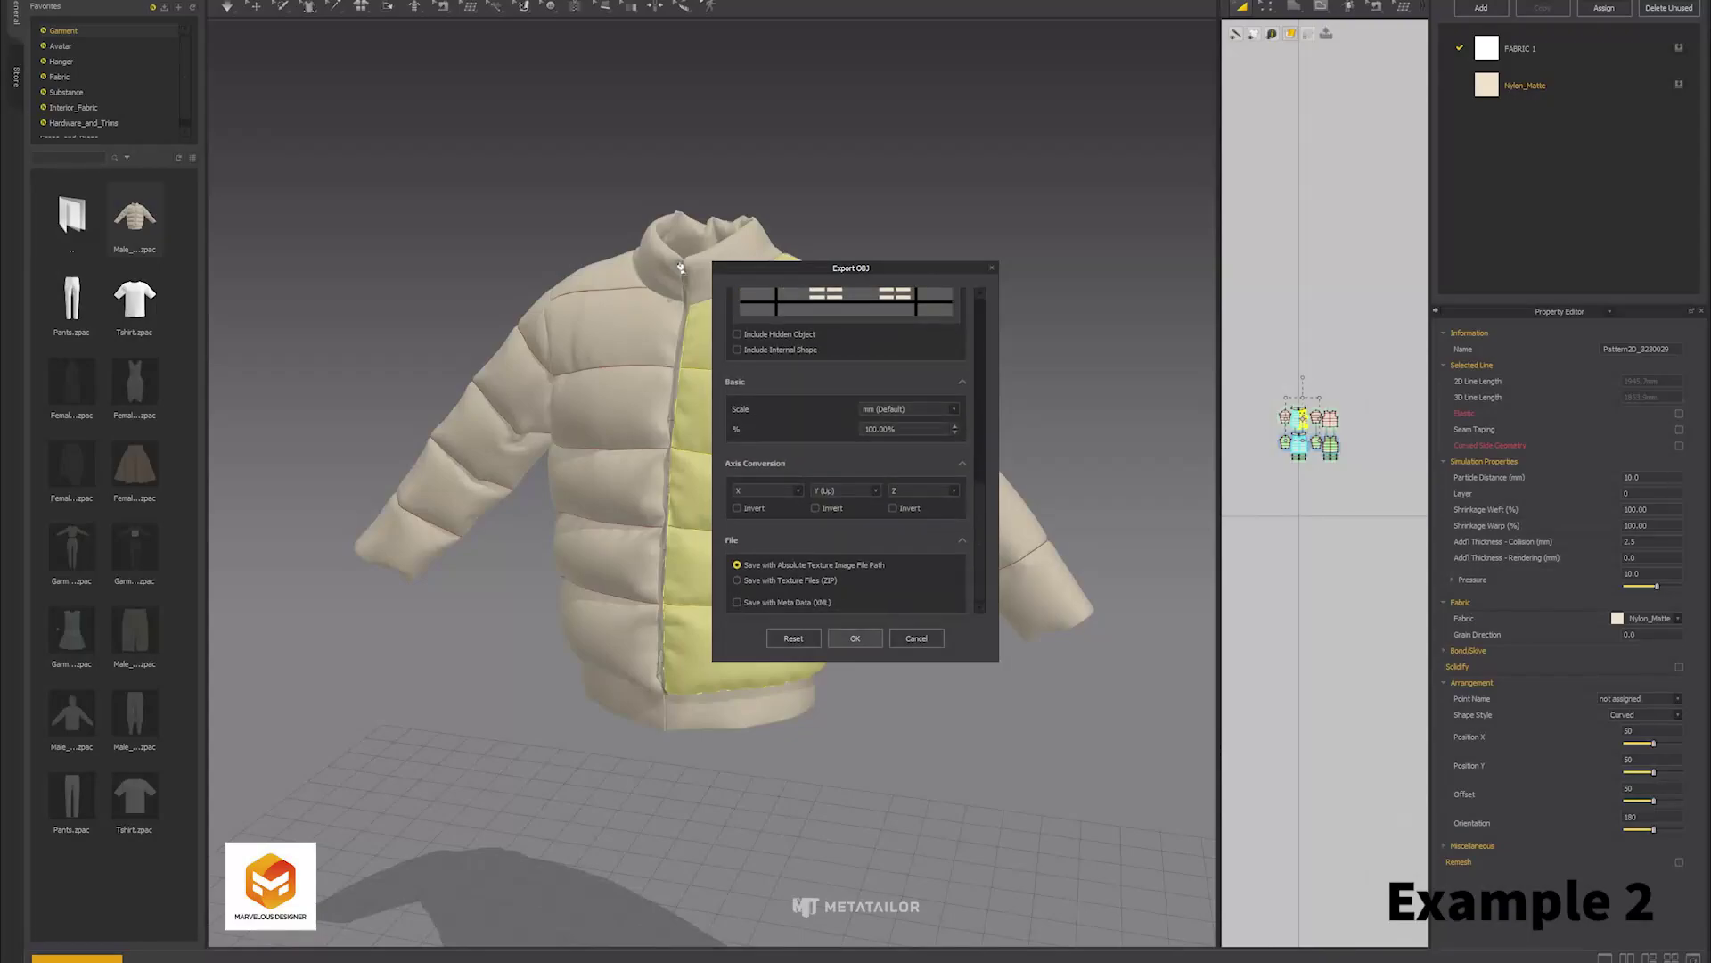
pyautogui.press('Return')
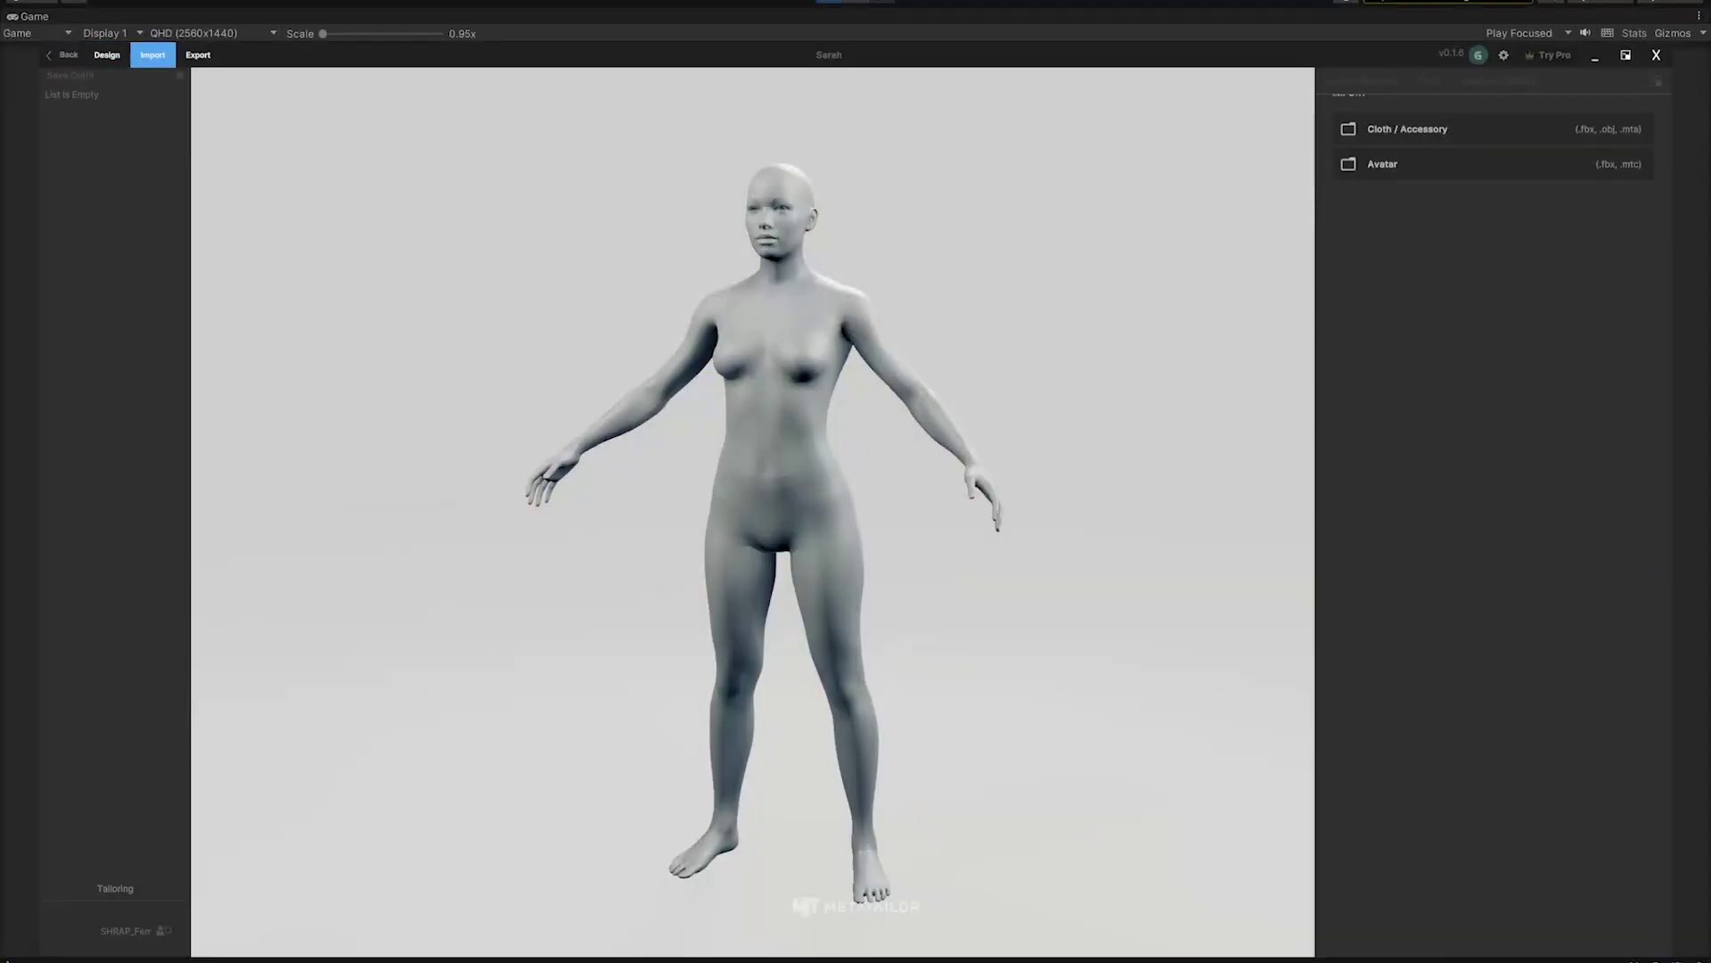
# Step: In MetaTailor, import the MD Hoodie OBJ as cloth and use MD Hoodie_diffuse_1001 as its color map
pyautogui.click(1491, 157)
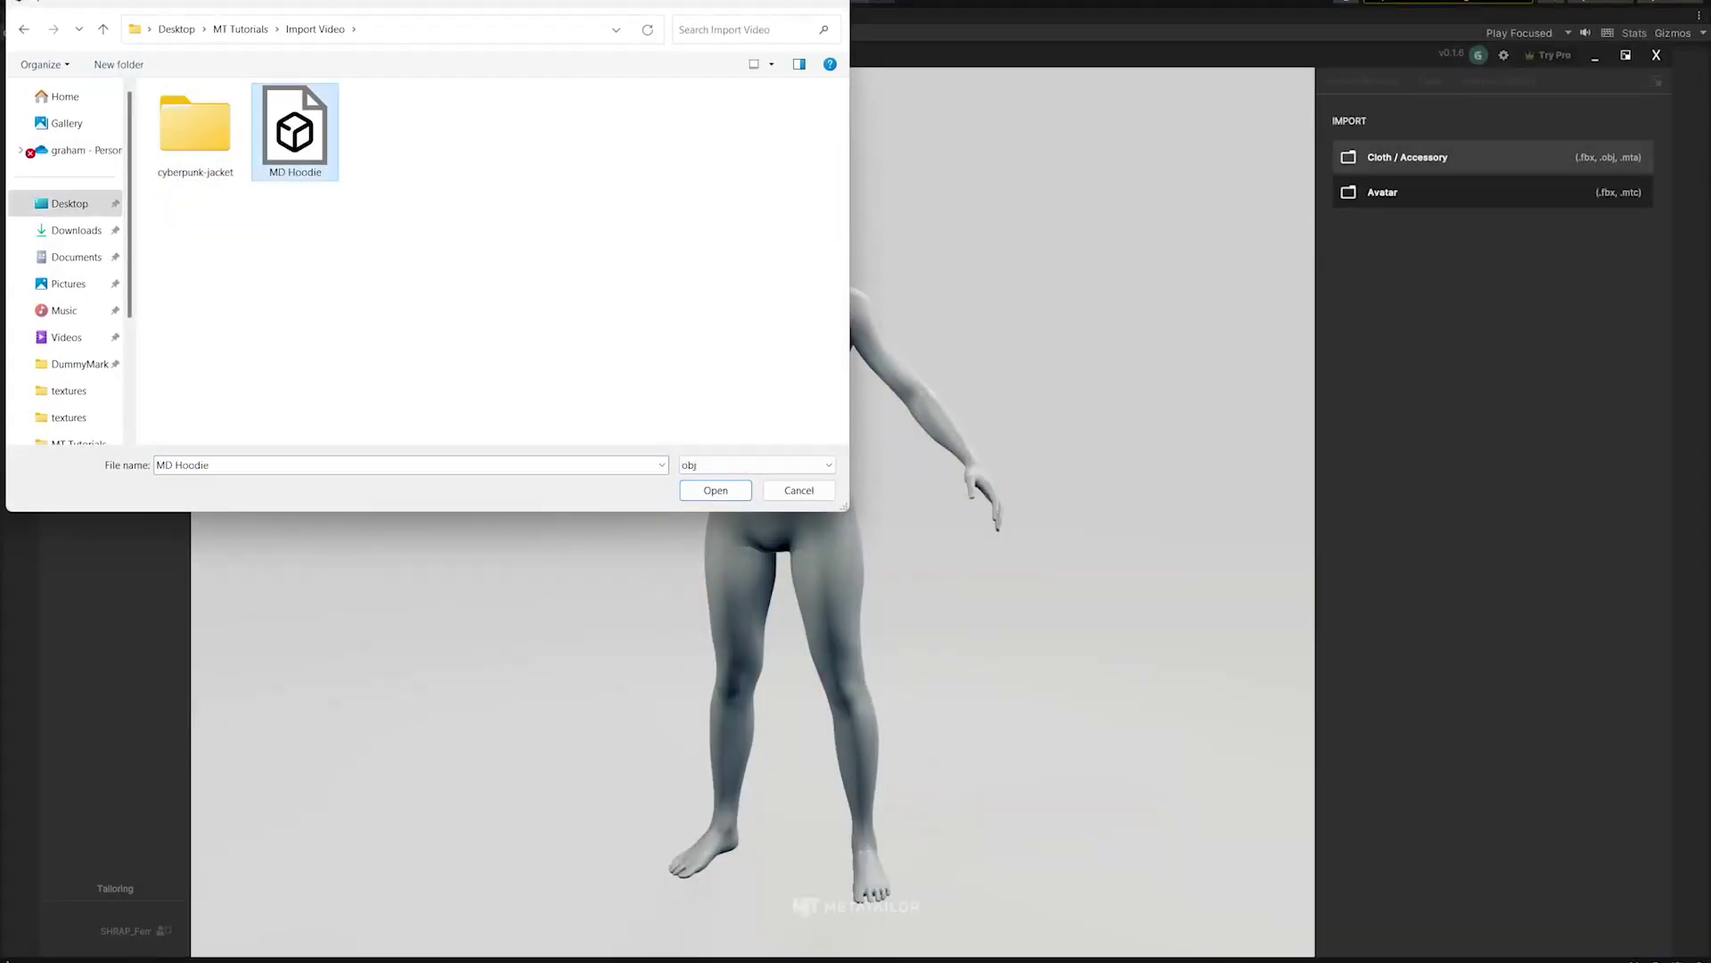
pyautogui.doubleClick(294, 132)
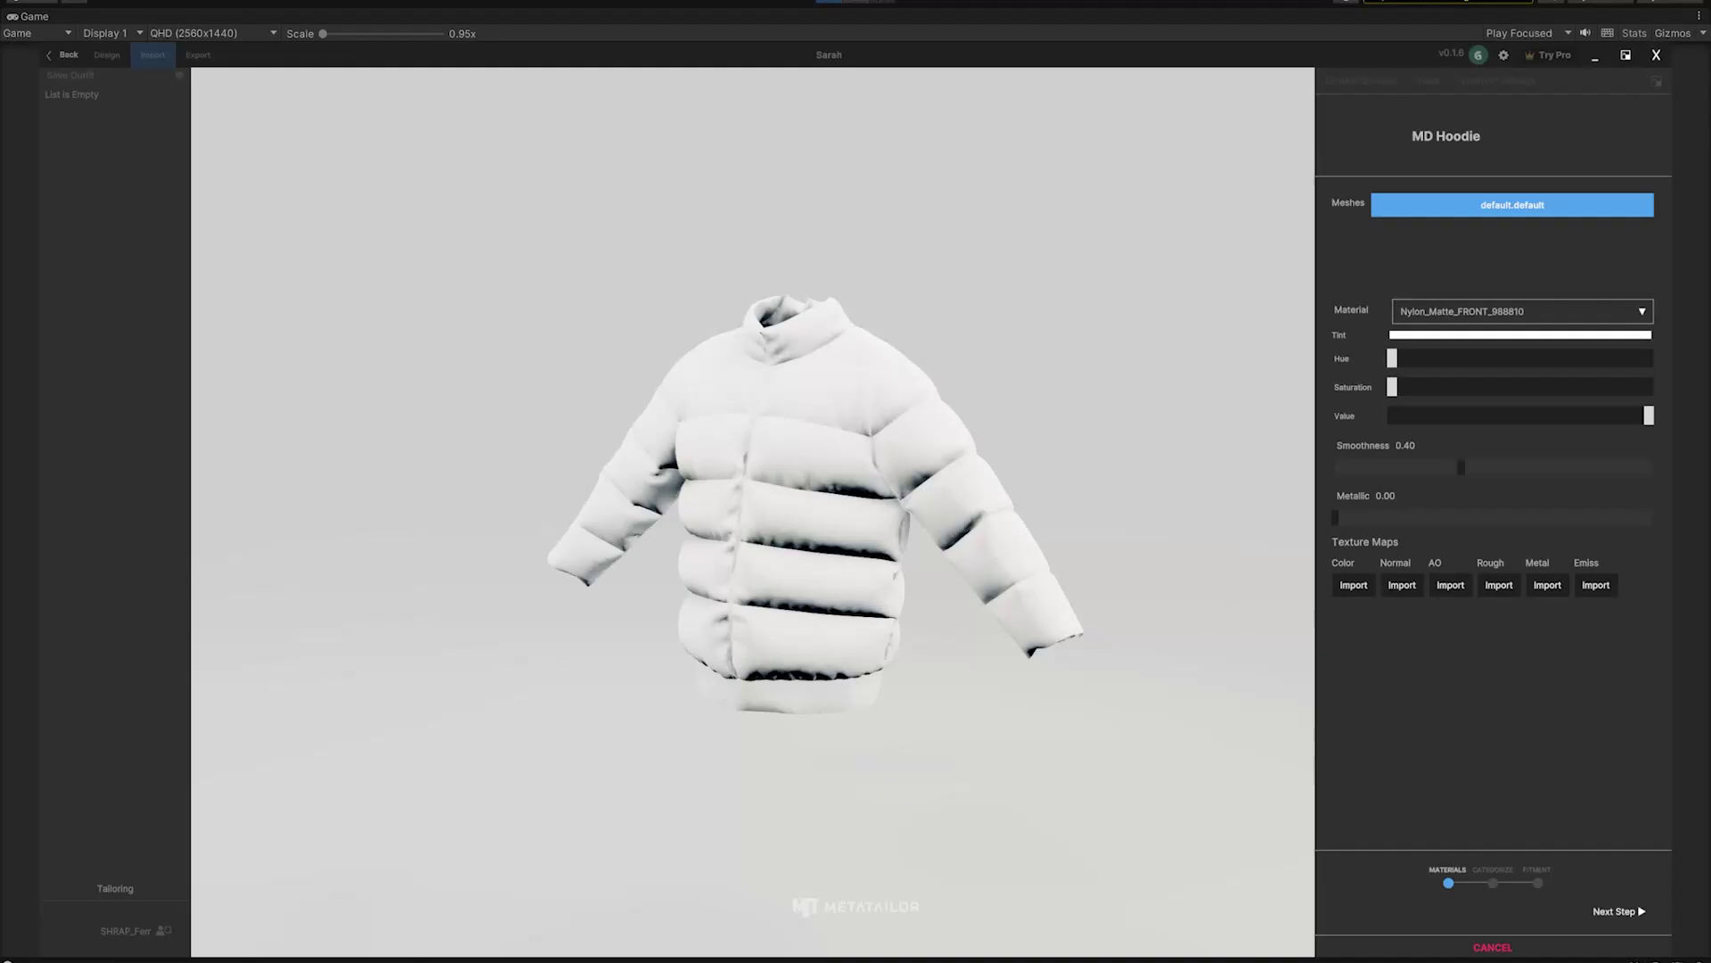
pyautogui.click(1354, 585)
pyautogui.click(65, 202)
pyautogui.doubleClick(779, 134)
pyautogui.doubleClick(294, 134)
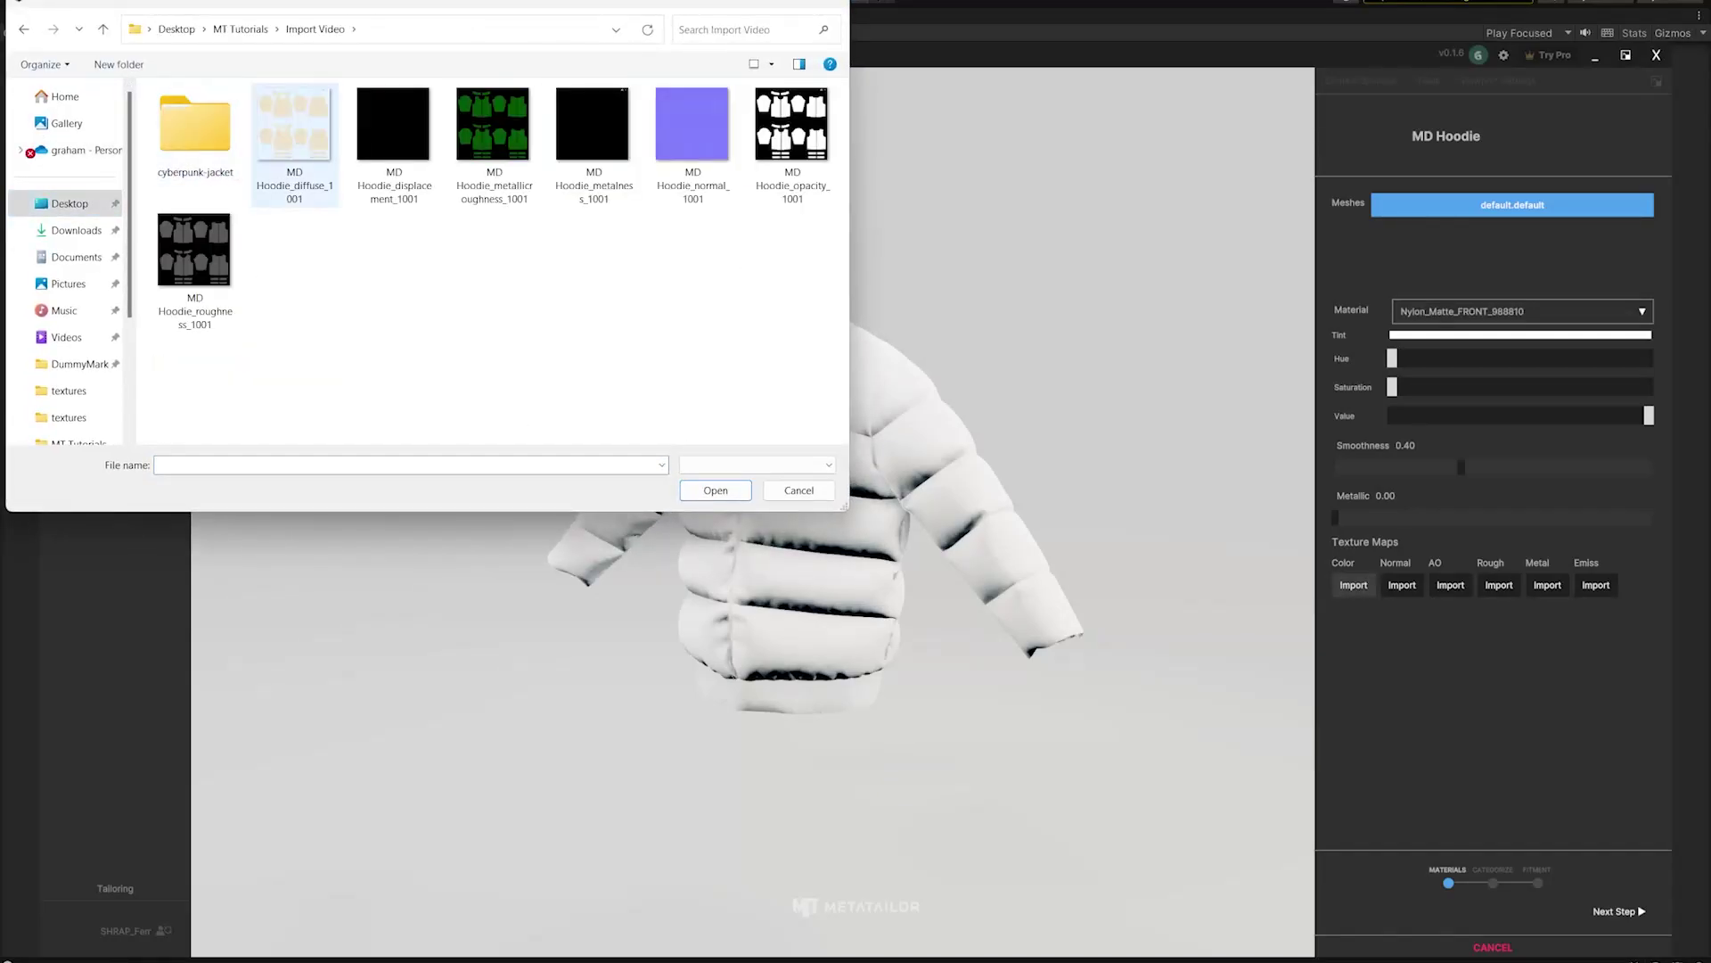
pyautogui.doubleClick(292, 136)
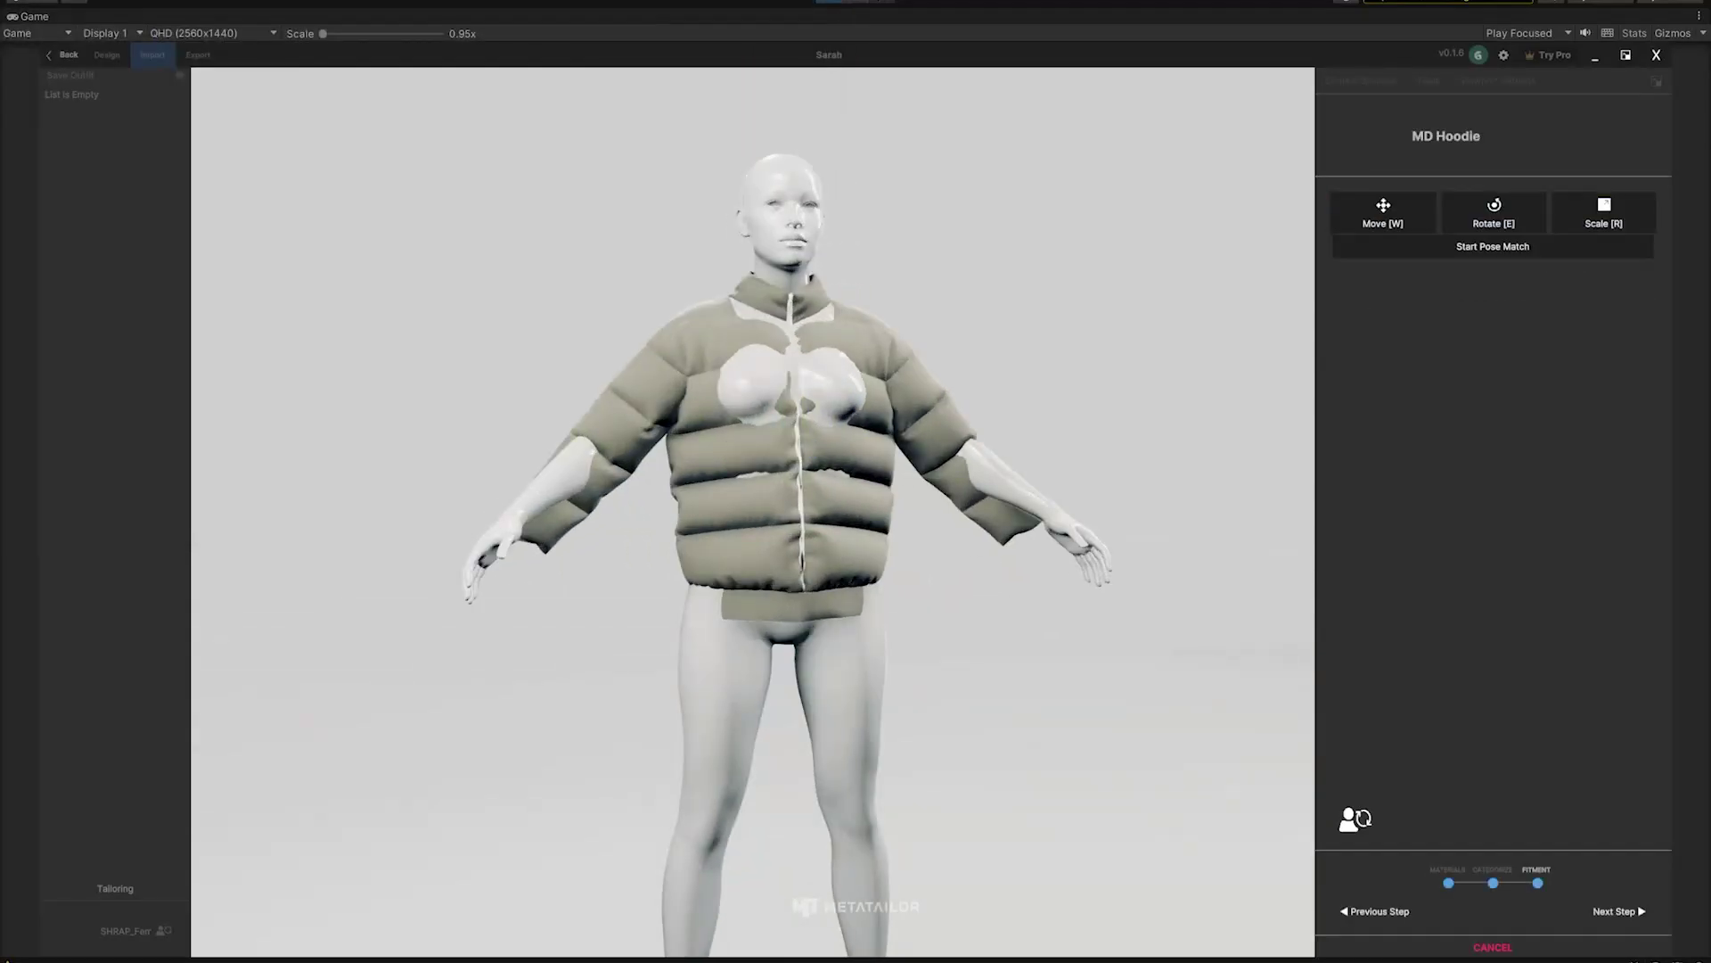
# Step: Pose-match the avatar to the puffer jacket by moving the wrist control to the sleeve end with Mirror X enabled
pyautogui.moveTo(854, 595); pyautogui.dragTo(894, 585)
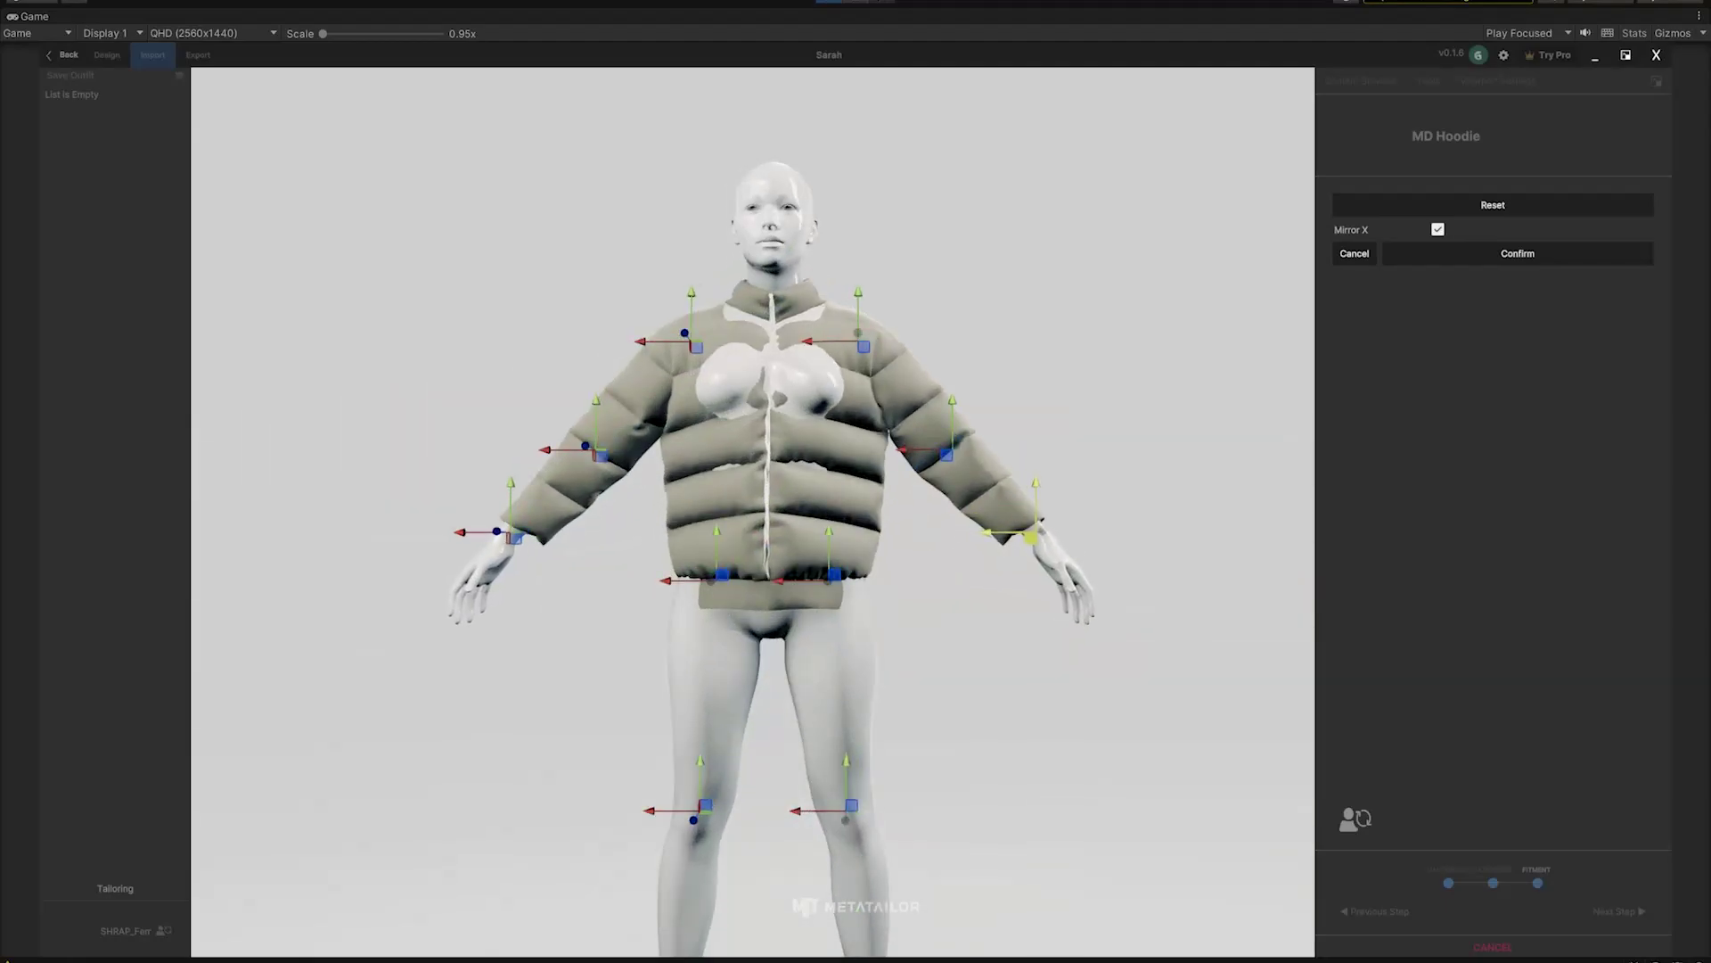
pyautogui.moveTo(1032, 535); pyautogui.dragTo(1041, 540)
pyautogui.moveTo(1041, 541)
pyautogui.mouseDown(button='middle')
pyautogui.moveTo(757, 540)
pyautogui.moveTo(775, 526)
pyautogui.moveTo(1025, 534)
pyautogui.mouseUp(button='middle')
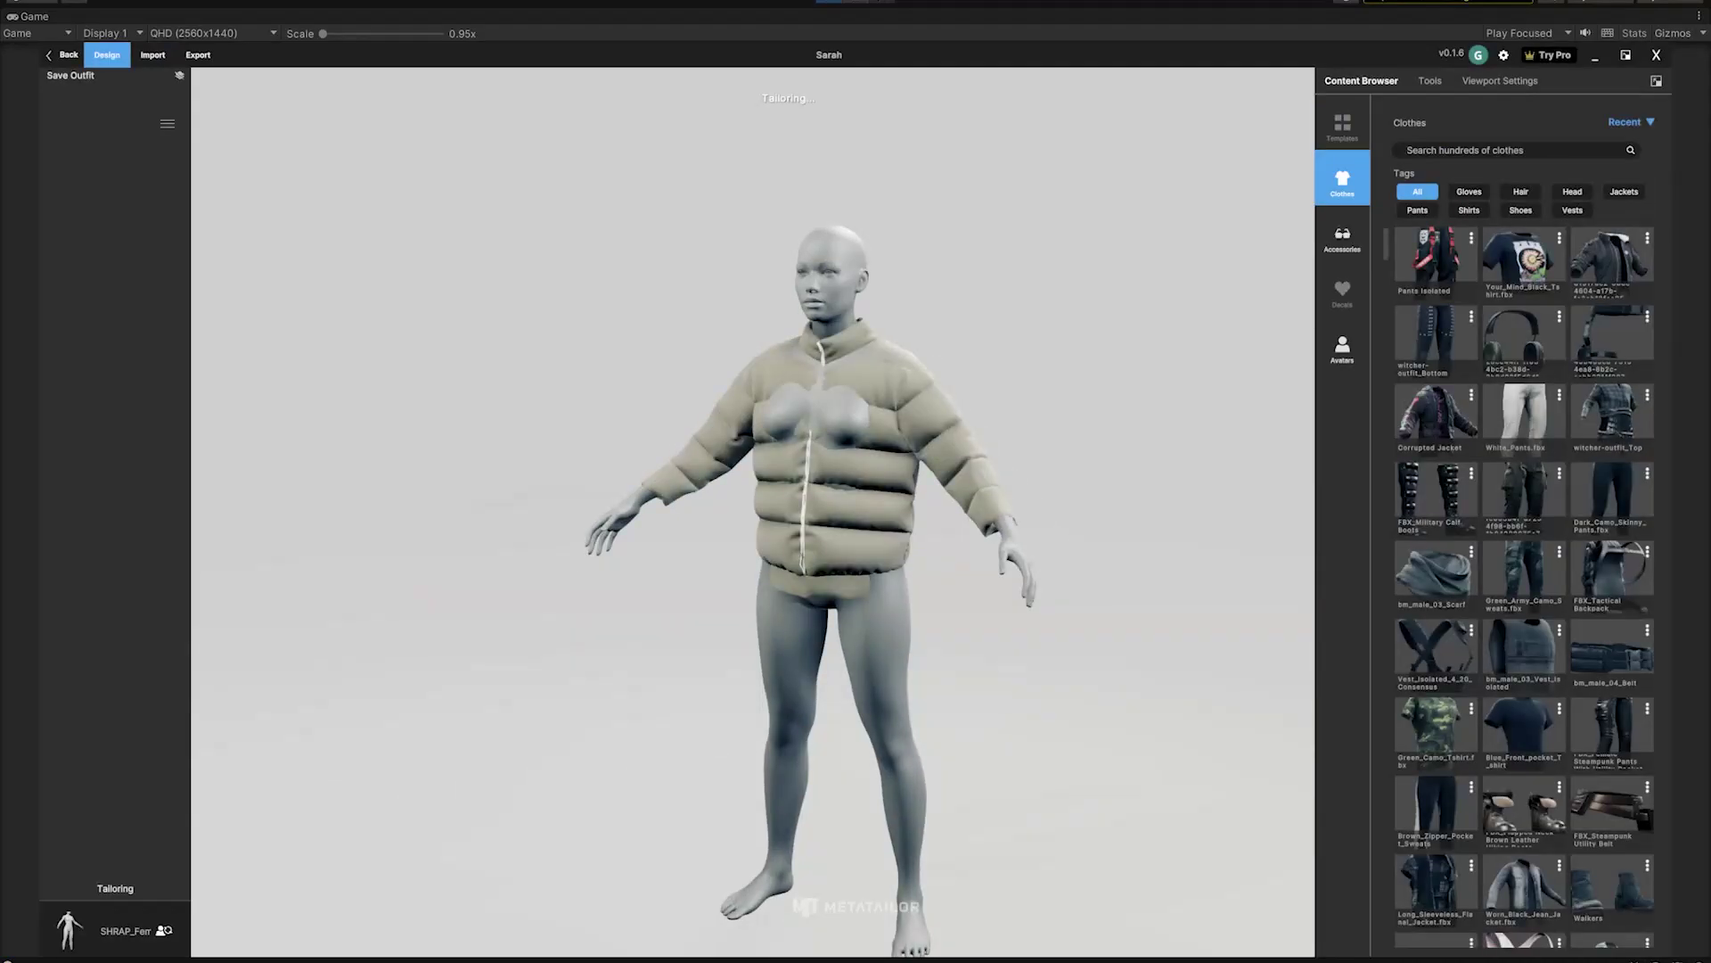
# Step: Swap the avatar to MPX_female_consensus and to the larger lady, transferring the puffer jacket to the larger lady
pyautogui.moveTo(856, 535); pyautogui.dragTo(731, 535, button='middle')
pyautogui.click(1342, 349)
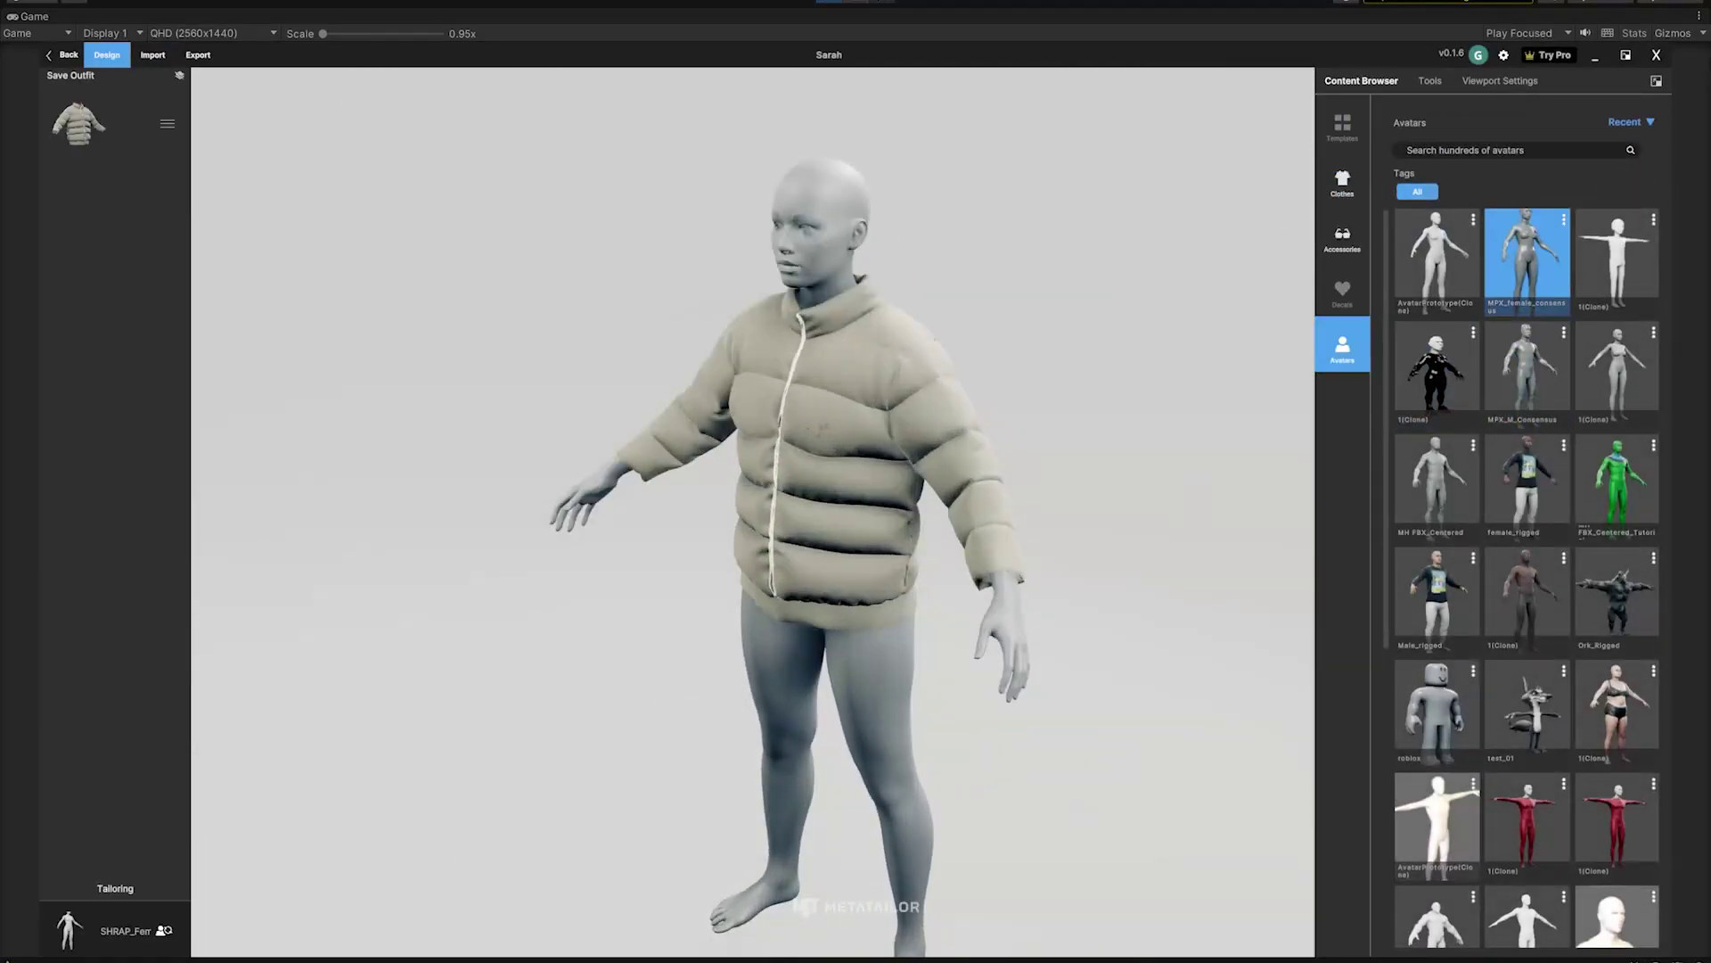
pyautogui.click(1527, 258)
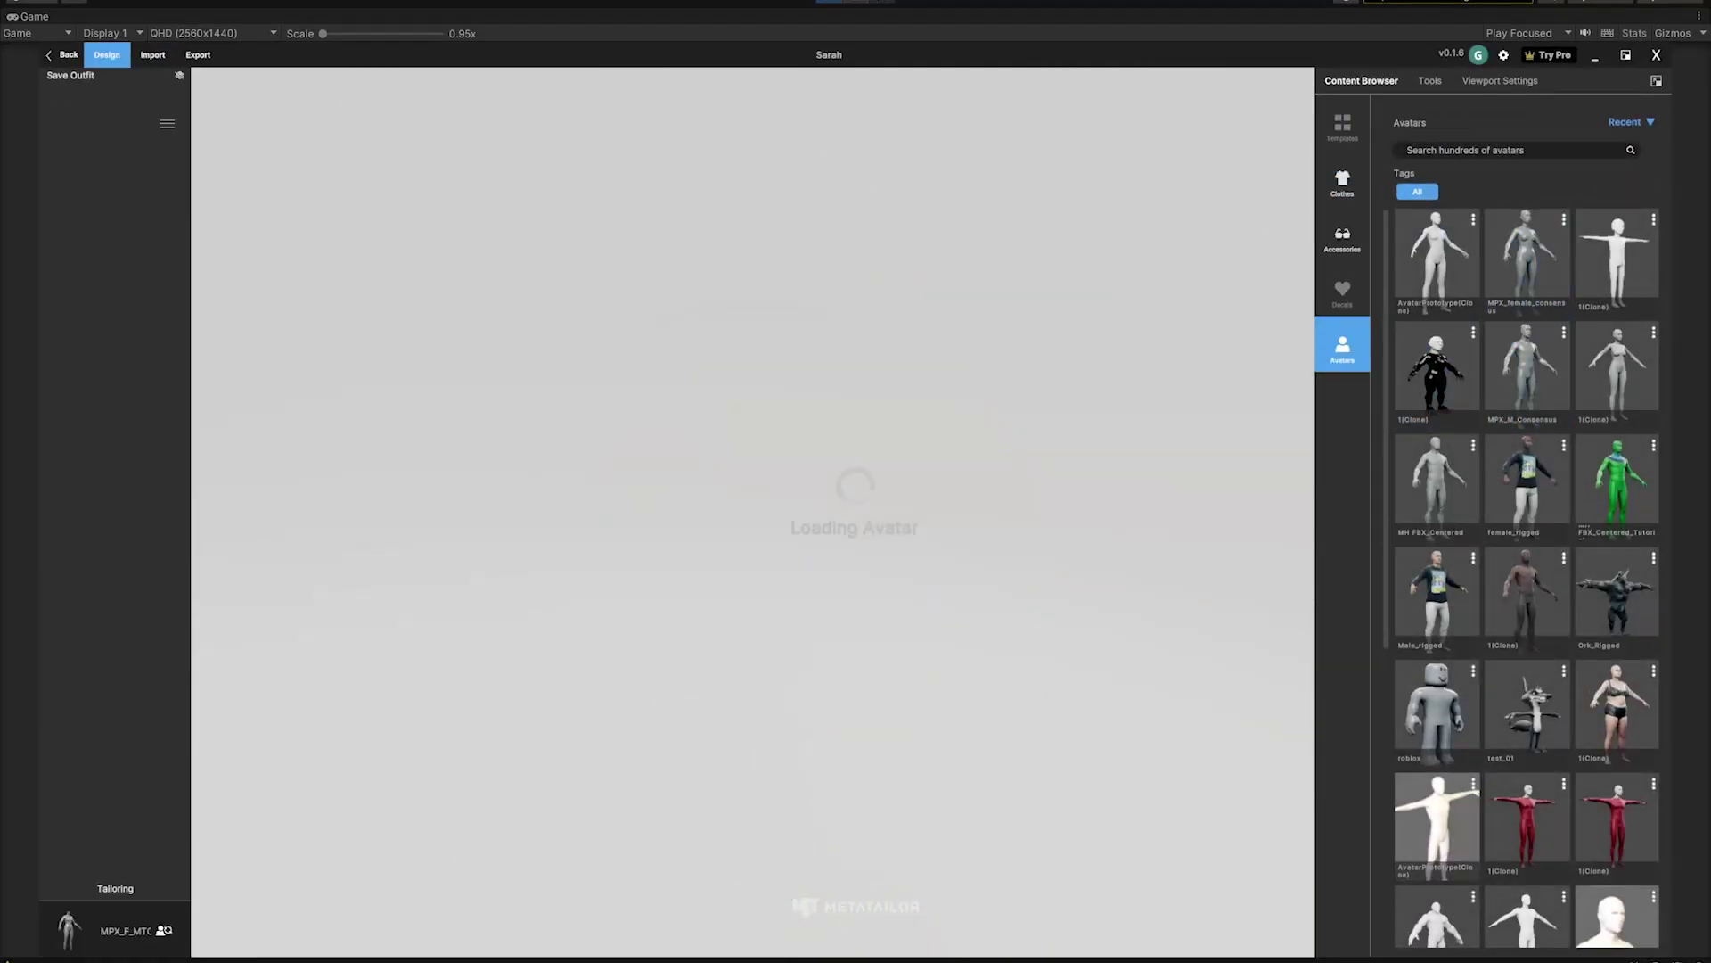
pyautogui.click(1527, 710)
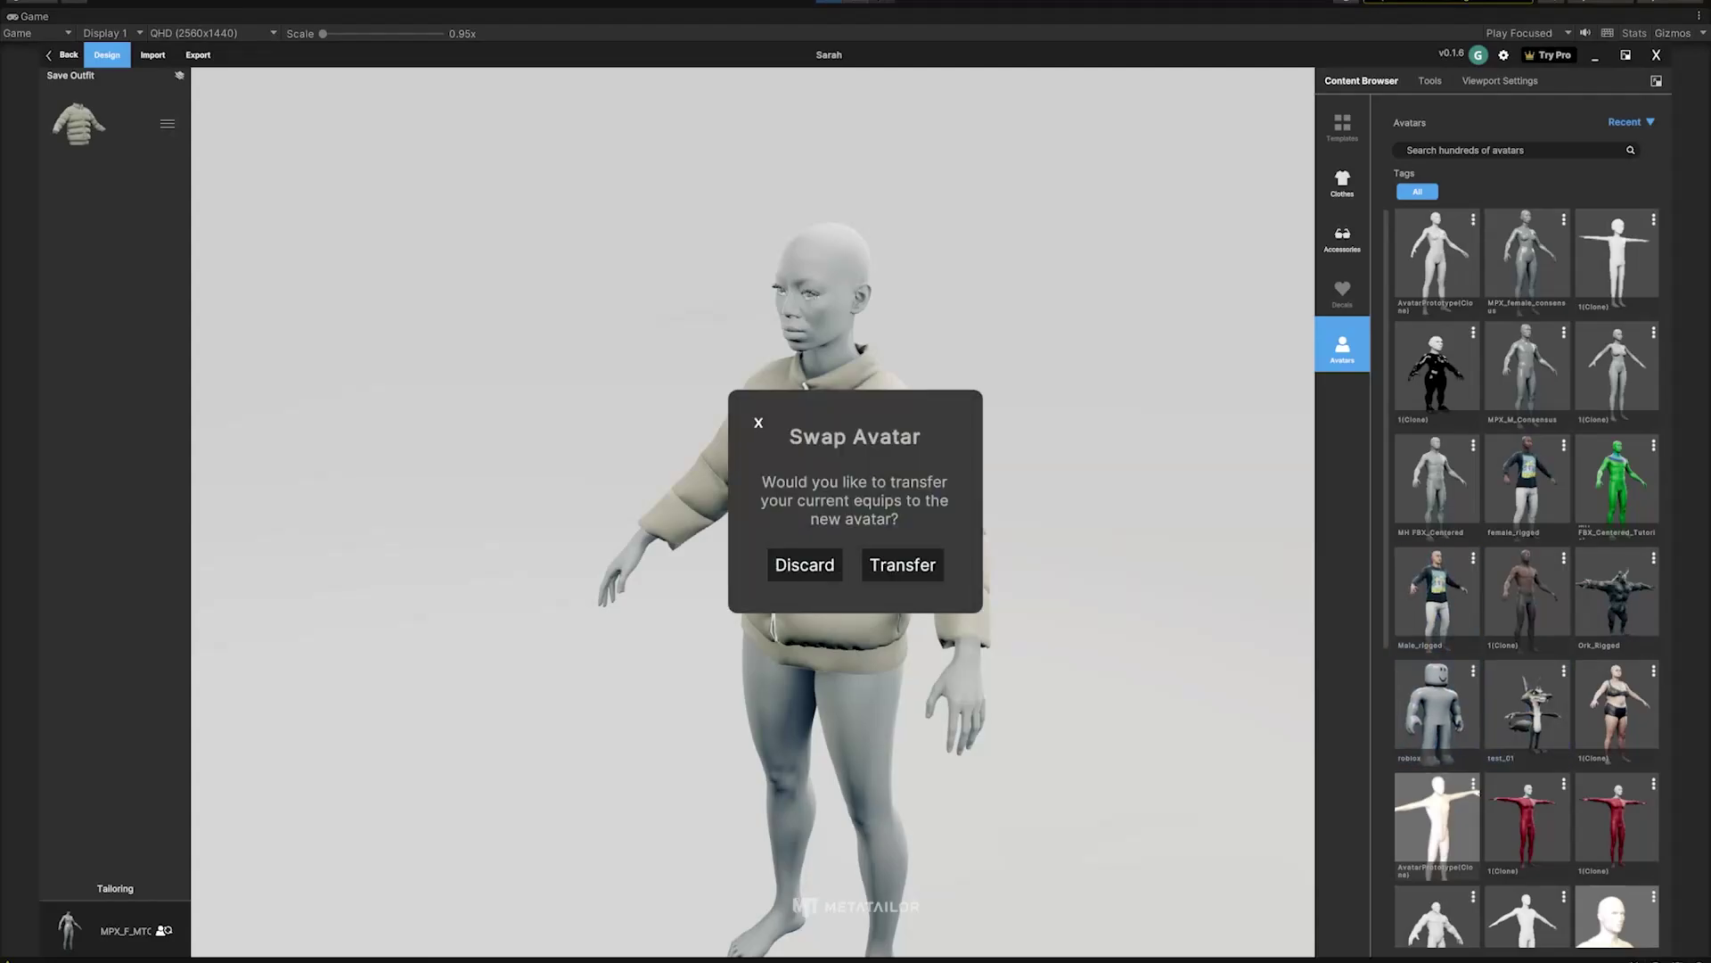
pyautogui.click(901, 562)
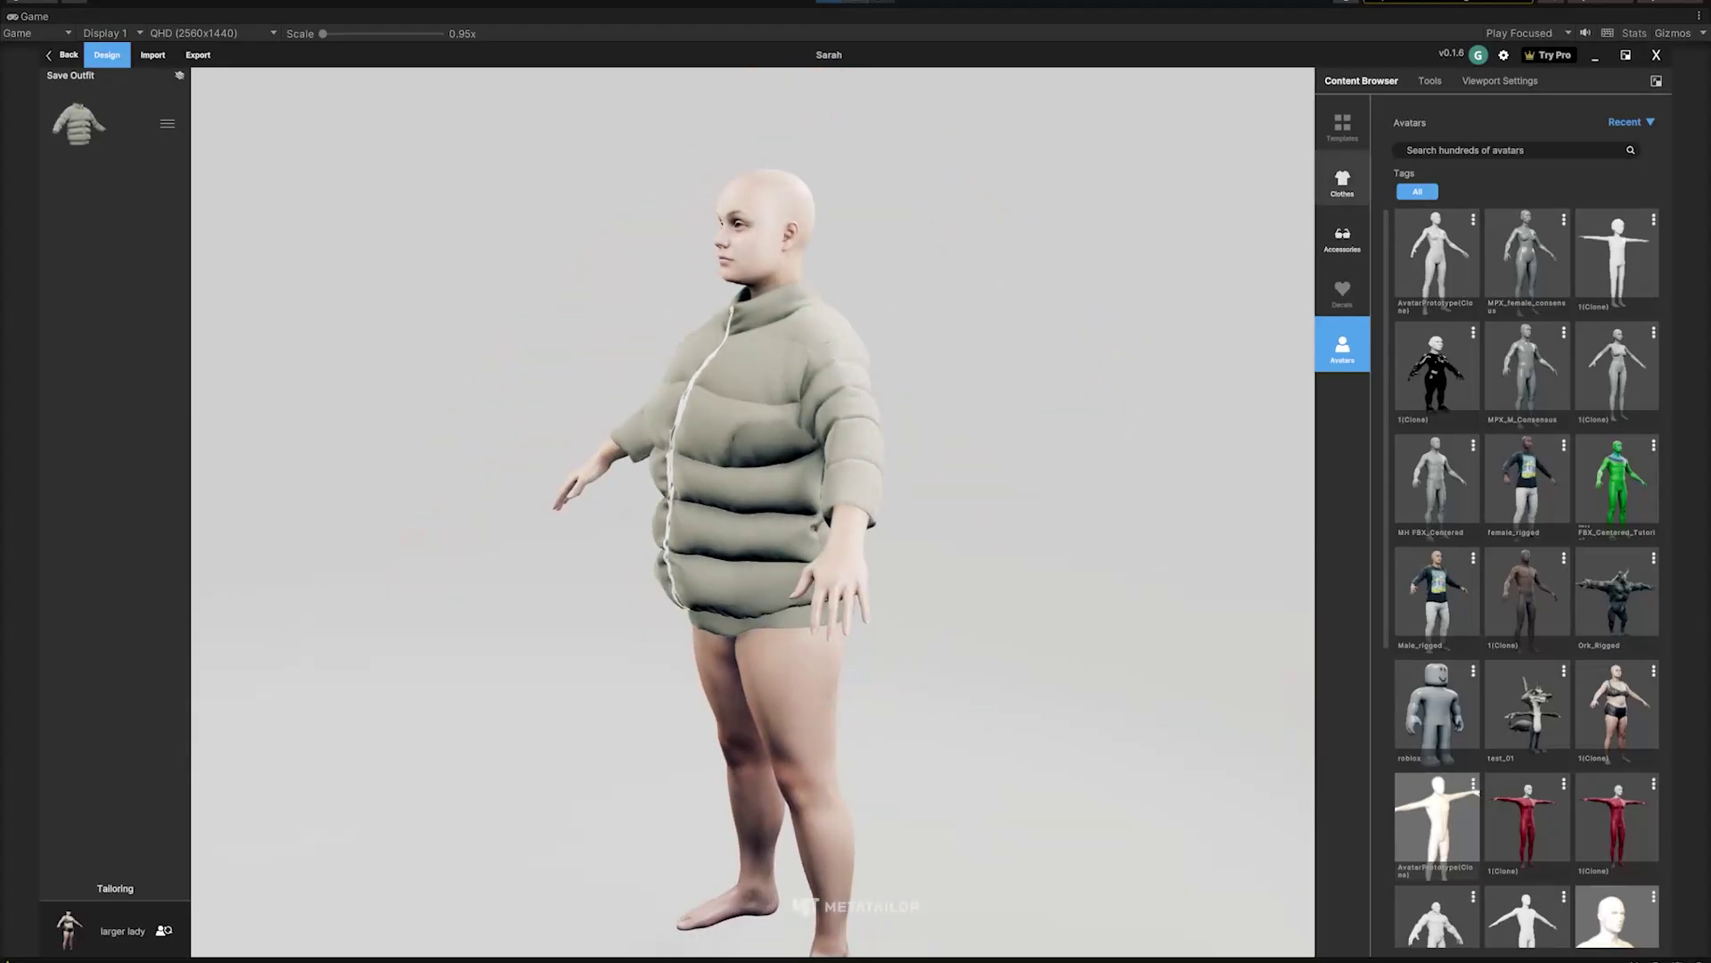
# Step: Filter the clothes library to pants and add Legging-Gold-1 to the larger lady avatar
pyautogui.click(1342, 182)
pyautogui.click(1416, 210)
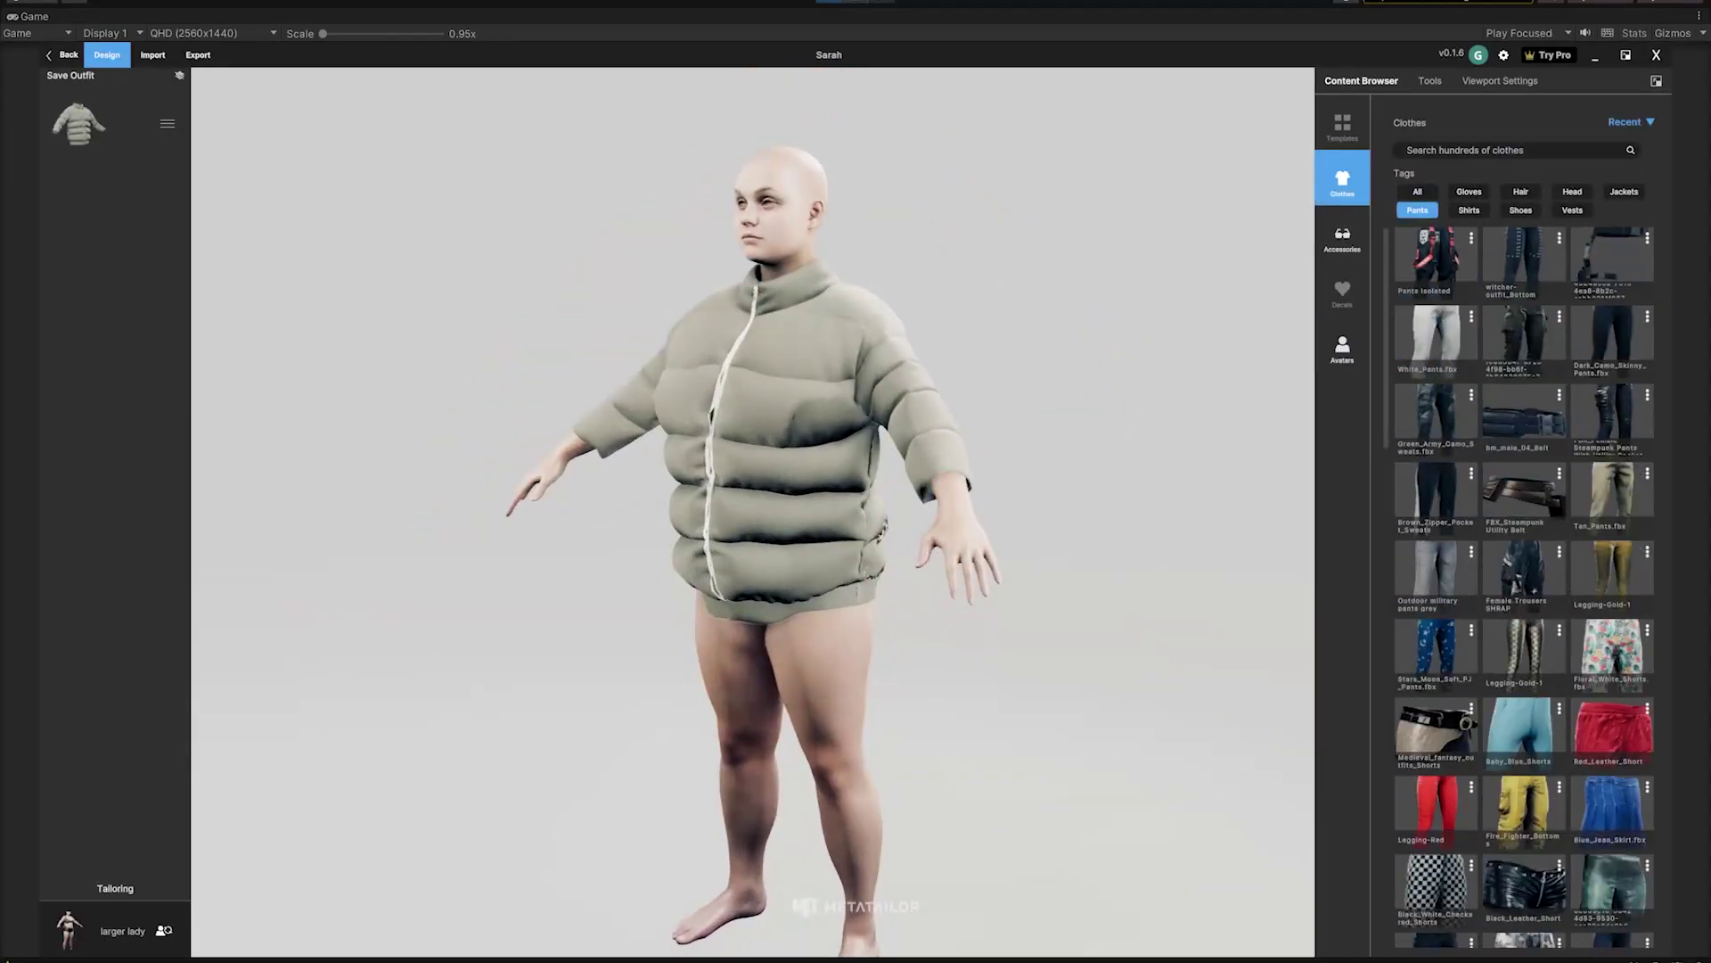
pyautogui.click(1612, 570)
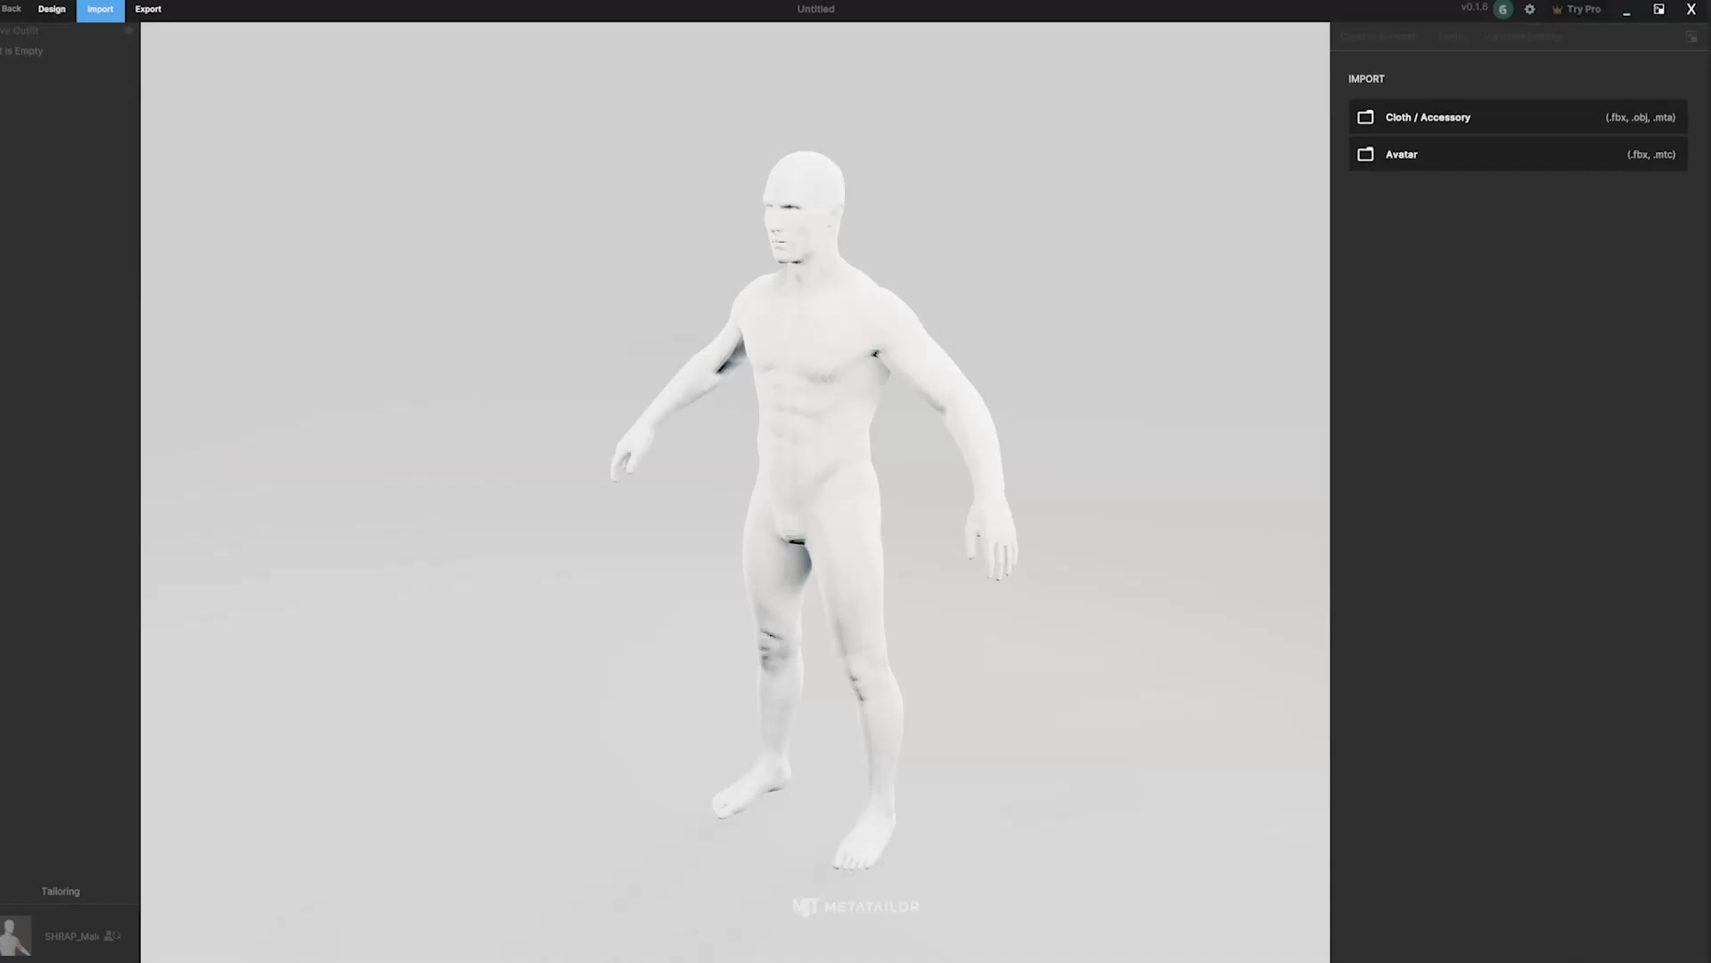
# Step: Import Ch10_nonPBR as a custom avatar with scale 1, Apply Pose and Merge Hierarchies, and continue to its landmarks
pyautogui.click(1426, 154)
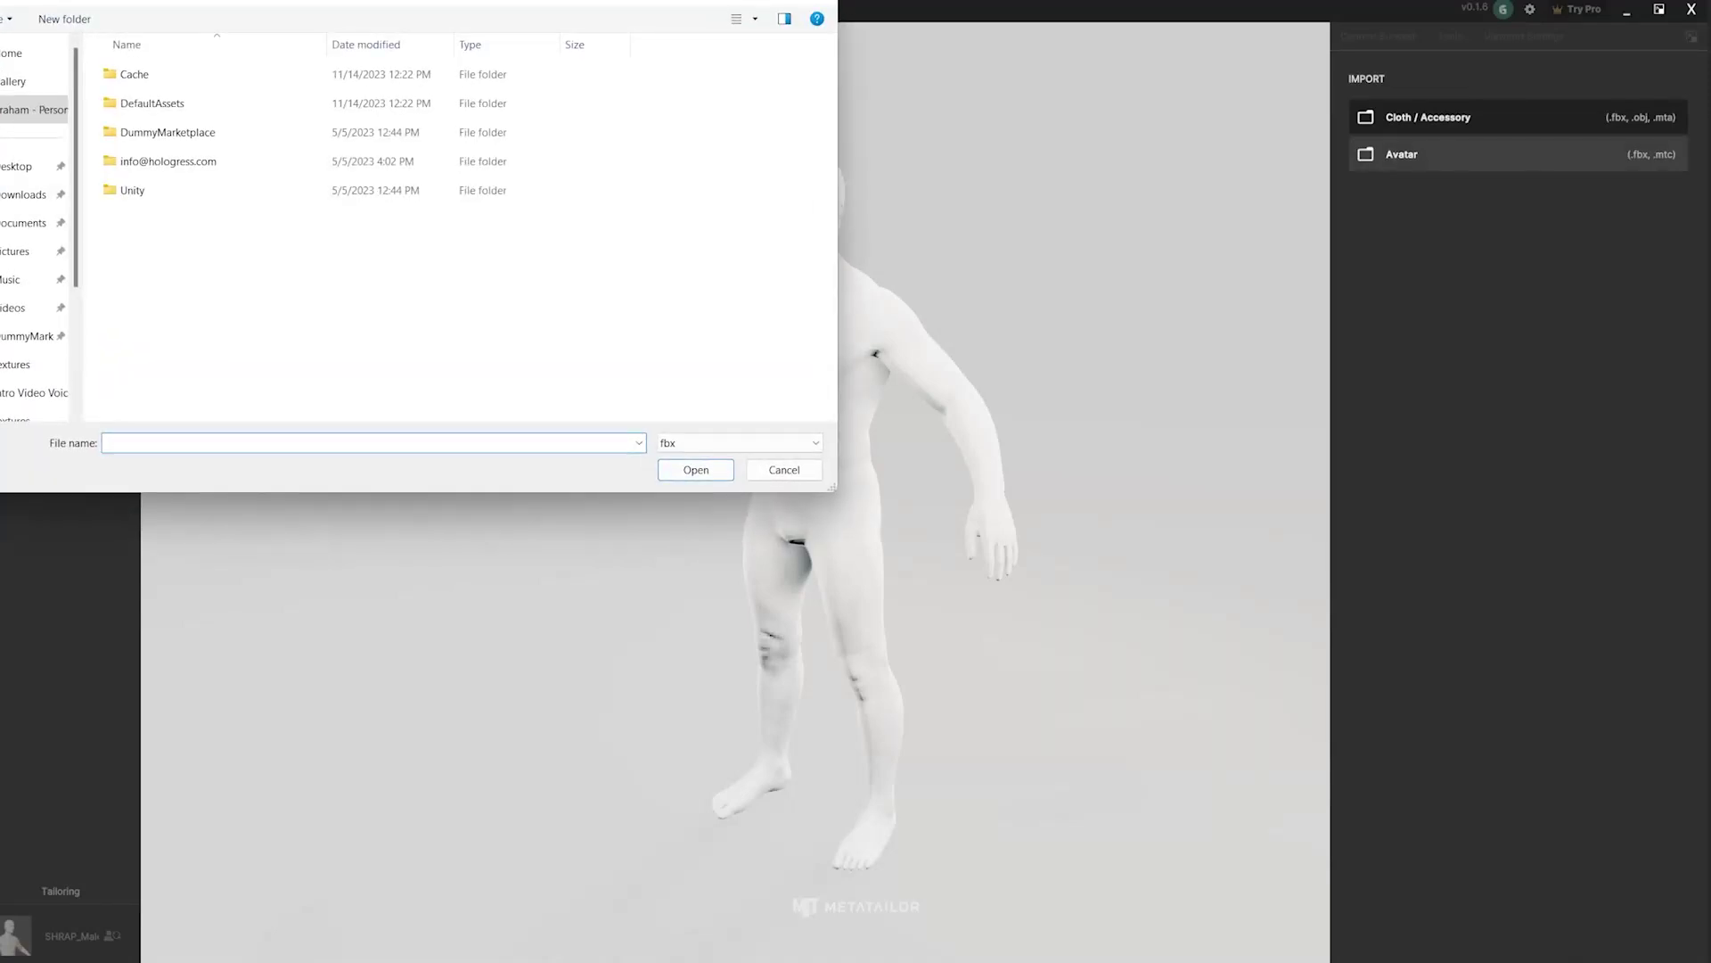
pyautogui.click(27, 166)
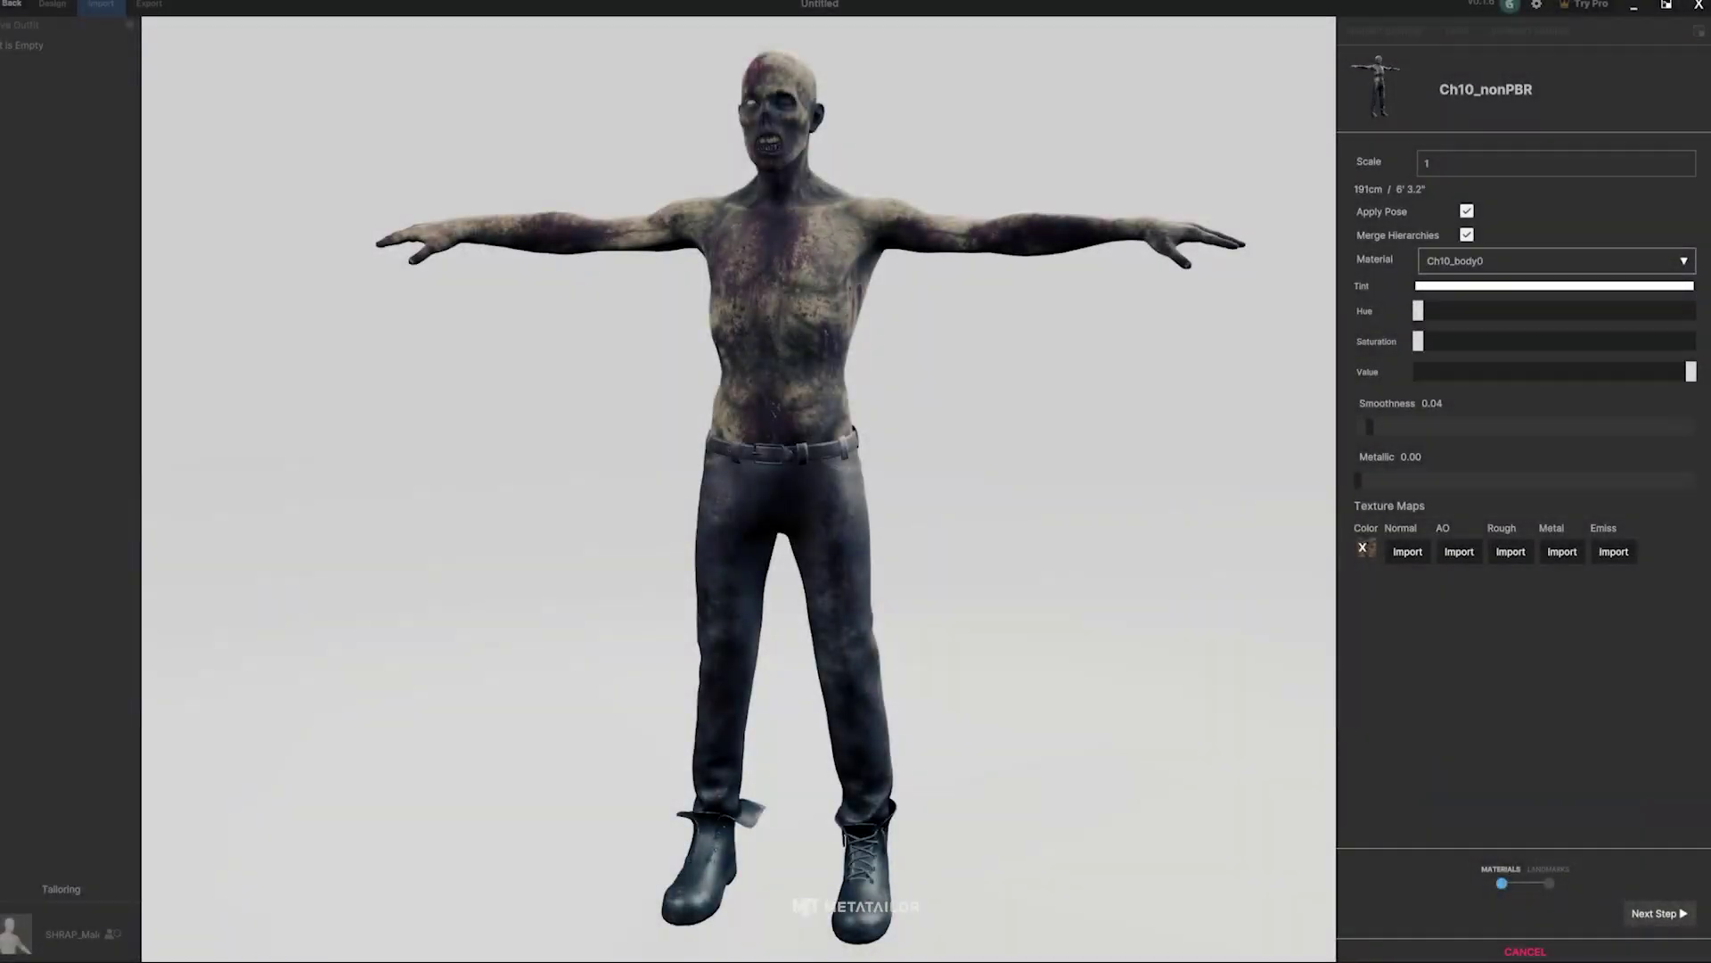
pyautogui.click(1656, 911)
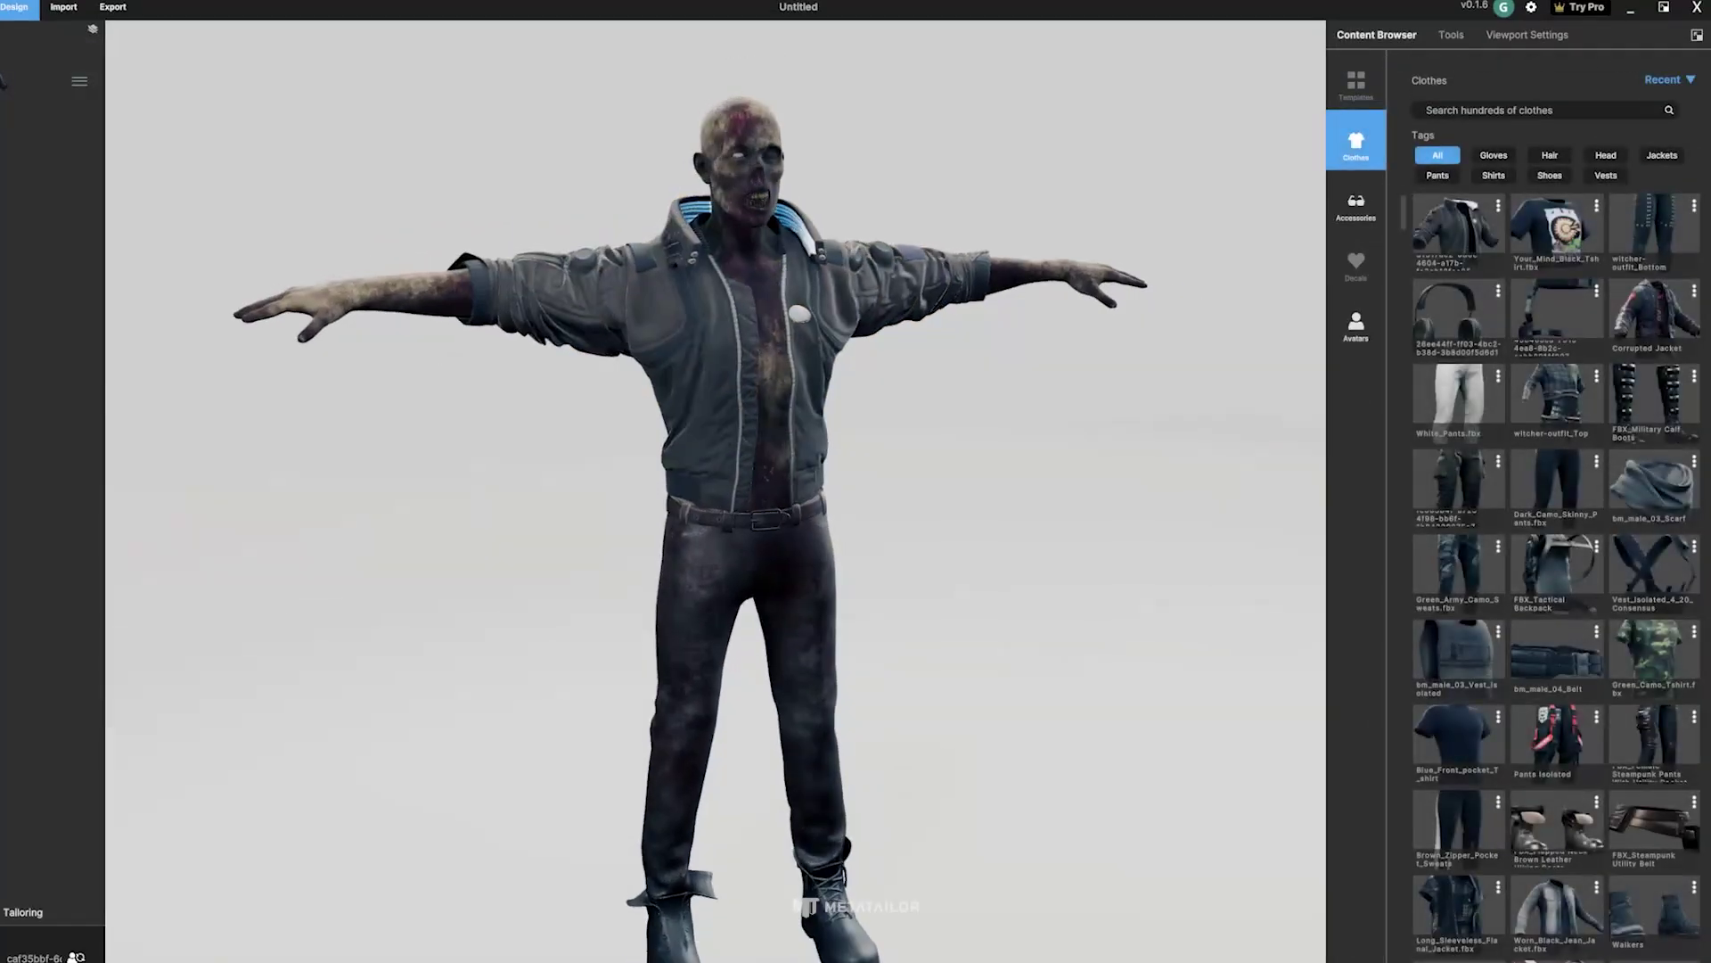
# Step: Add the Your_Mind_Black_Tshirt and Pants Isolated garments to the imported zombie avatar wearing the cyberpunk jacket
pyautogui.click(1553, 233)
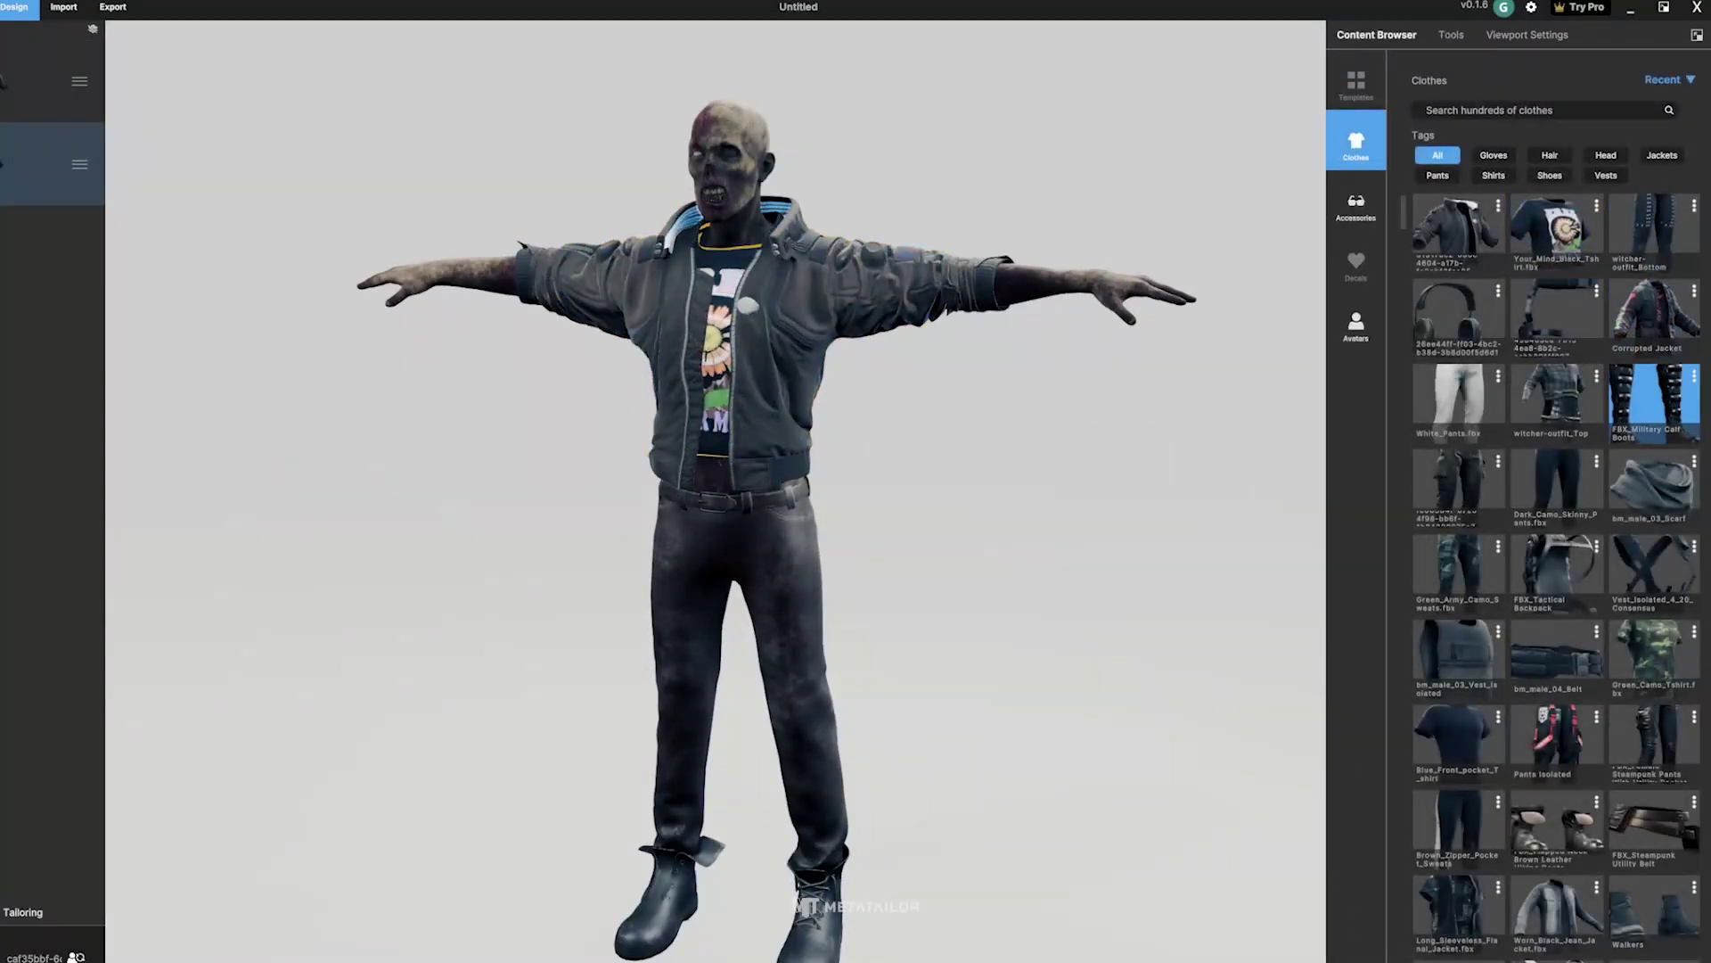
pyautogui.click(1556, 740)
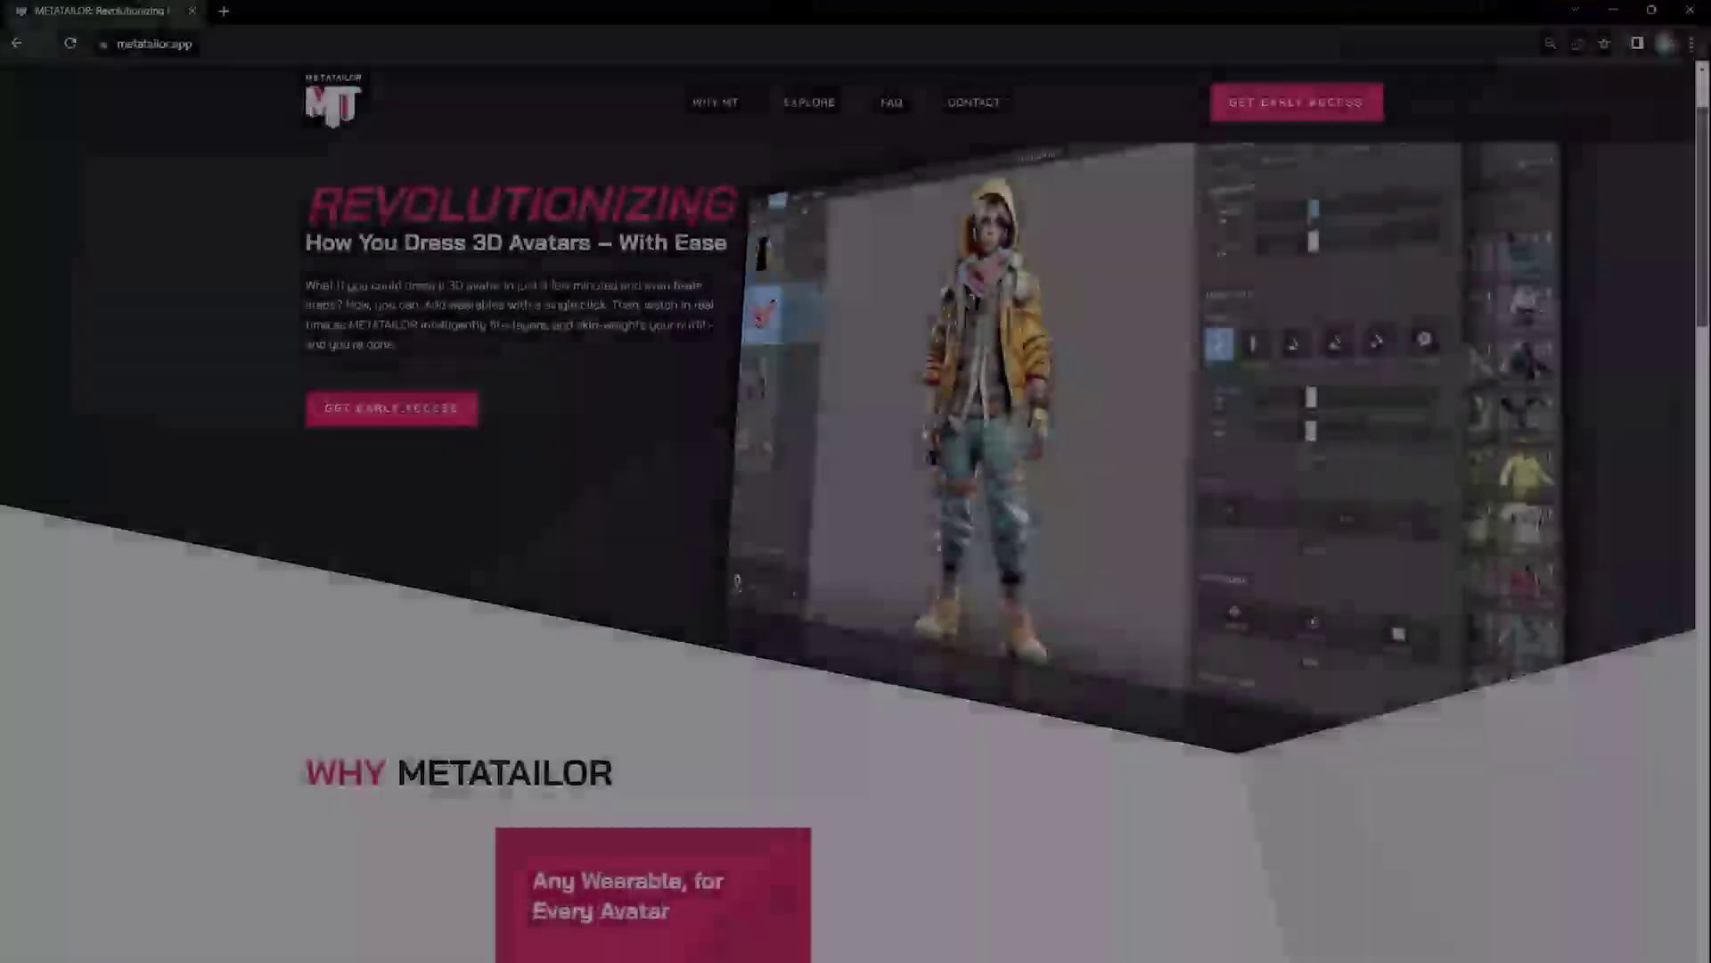
pyautogui.scroll(-7, 856, 535)
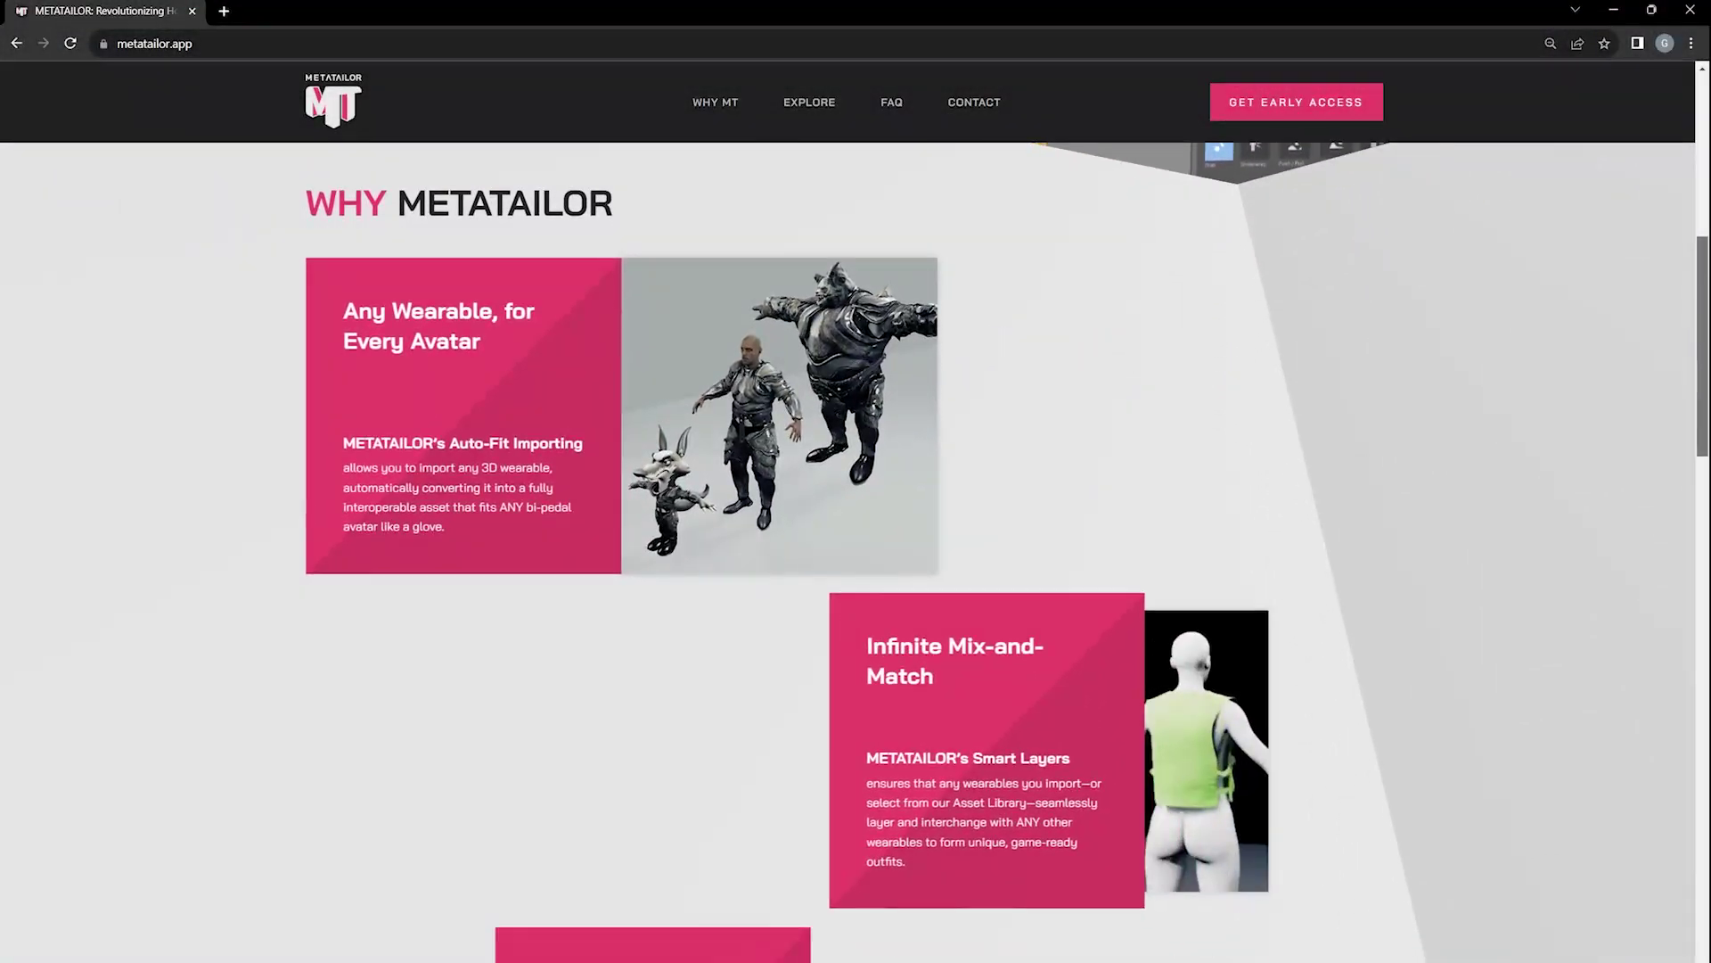